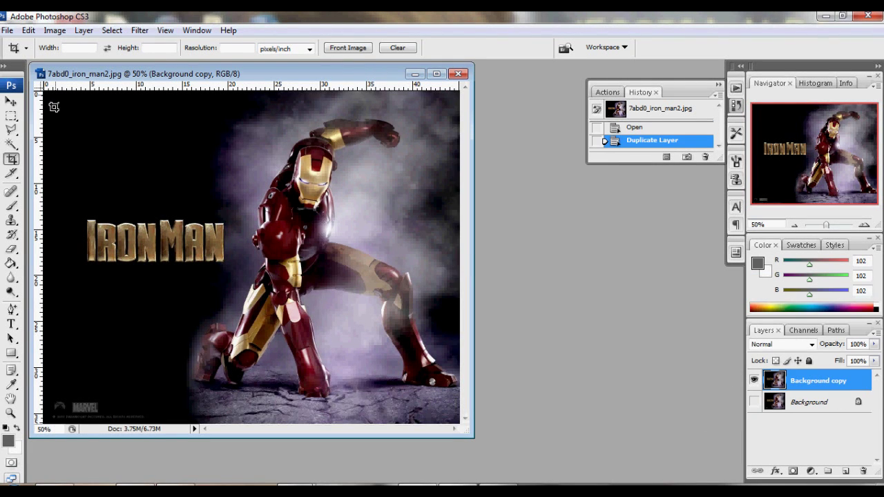
- Clear the bottom-left corner of the image to transparency and reset the default colours
{"action": "key", "text": "m"}
{"action": "left_click_drag", "start_coordinate": [152, 387], "coordinate": [43, 424]}
{"action": "key", "text": "Delete"}
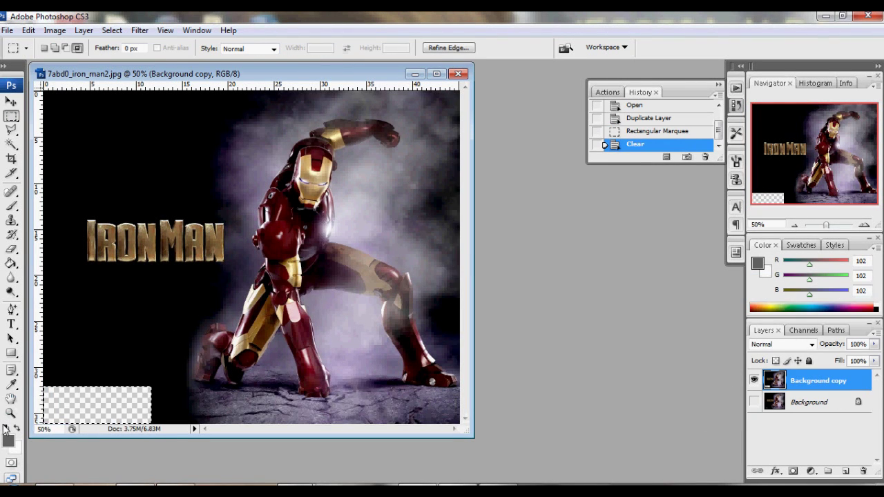
{"action": "left_click", "coordinate": [5, 429]}
{"action": "key", "text": "ctrl+d"}
- Paint the cleared corner black and add an empty Layer 1 above Background copy
{"action": "key", "text": "c"}
{"action": "key", "text": "i"}
{"action": "key", "text": "b"}
{"action": "mouse_move", "coordinate": [113, 399]}
{"action": "left_mouse_down"}
{"action": "mouse_move", "coordinate": [93, 405]}
{"action": "mouse_move", "coordinate": [128, 405]}
{"action": "mouse_move", "coordinate": [102, 390]}
{"action": "mouse_move", "coordinate": [79, 405]}
{"action": "mouse_move", "coordinate": [65, 394]}
{"action": "left_mouse_up"}
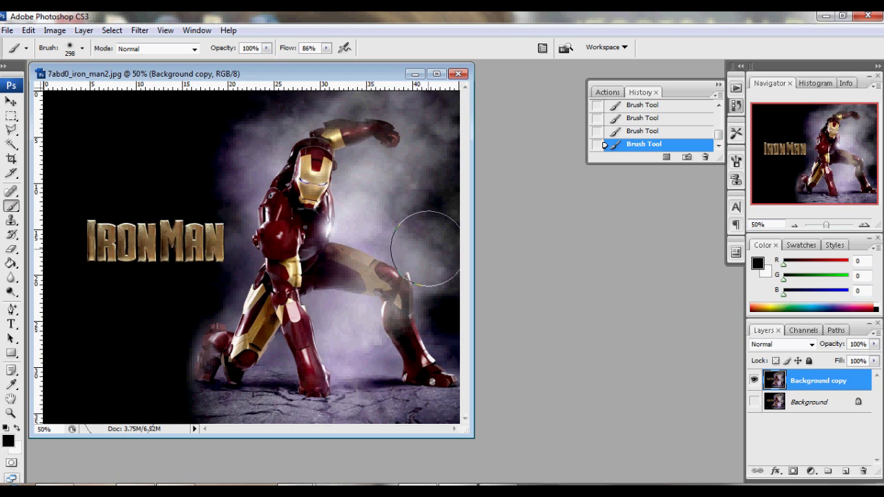
{"action": "left_click", "coordinate": [847, 472]}
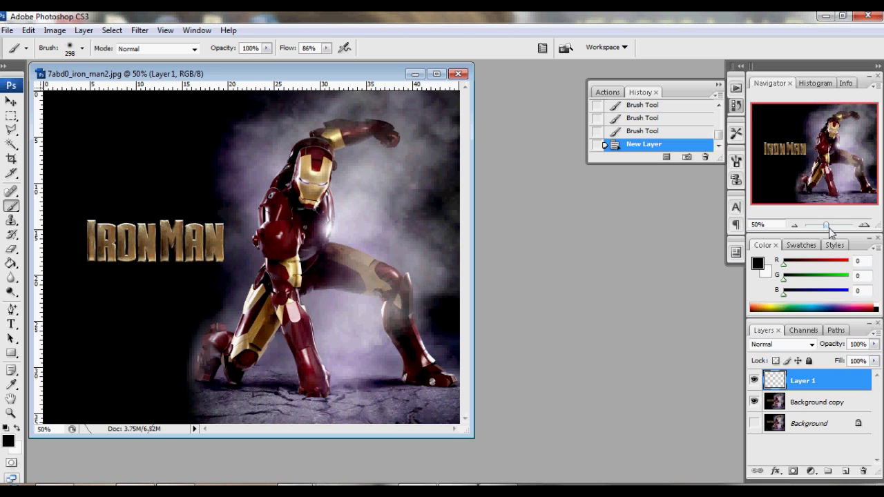
{"action": "left_click_drag", "start_coordinate": [826, 227], "coordinate": [827, 227]}
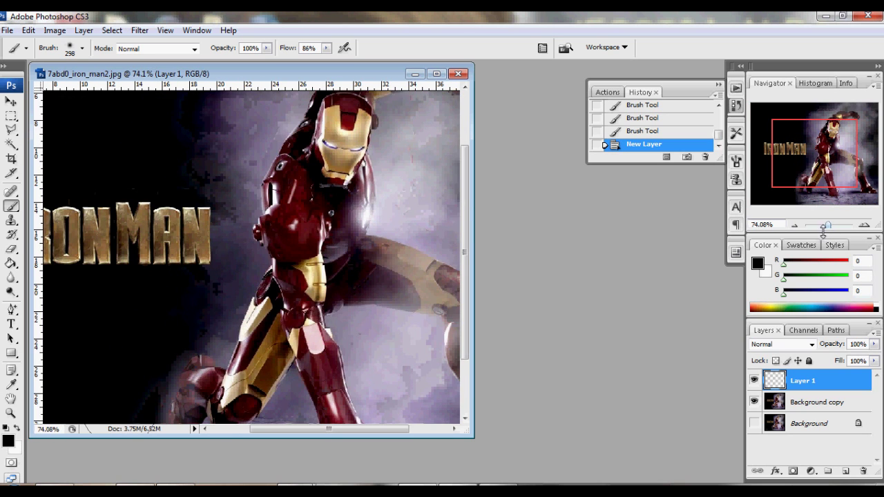
- Scroll the zoomed-in view down to bring Iron Man's legs into view
{"action": "scroll", "coordinate": [385, 312], "scroll_direction": "down", "scroll_amount": 2}
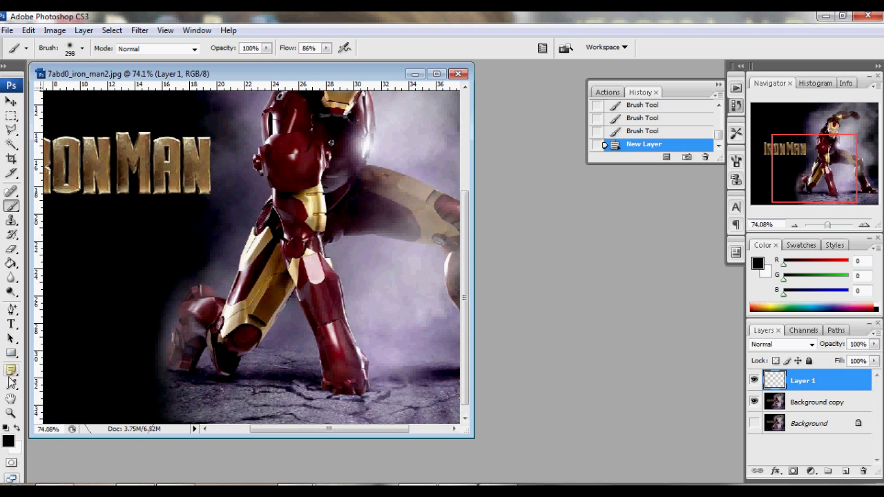
{"action": "left_click", "coordinate": [11, 310]}
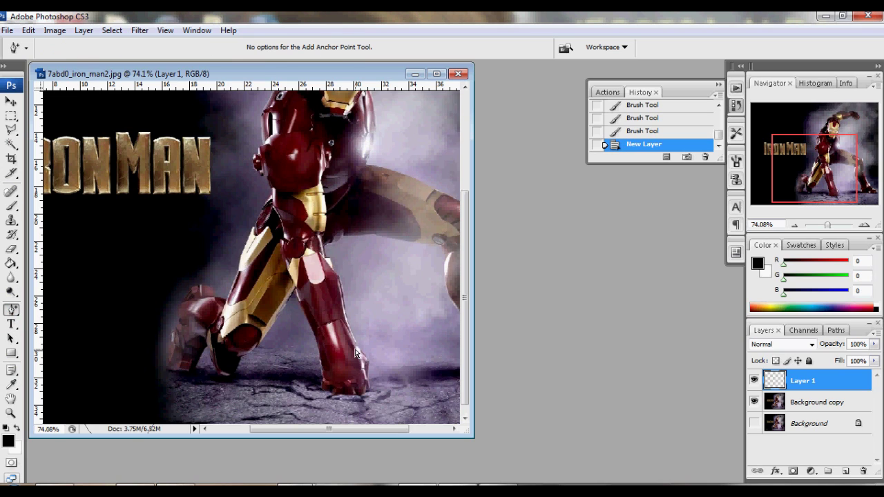
- Start the spiral path with two anchors across the leg, curved around its front
{"action": "right_click", "coordinate": [12, 311]}
{"action": "left_click", "coordinate": [62, 310]}
{"action": "left_click", "coordinate": [378, 344]}
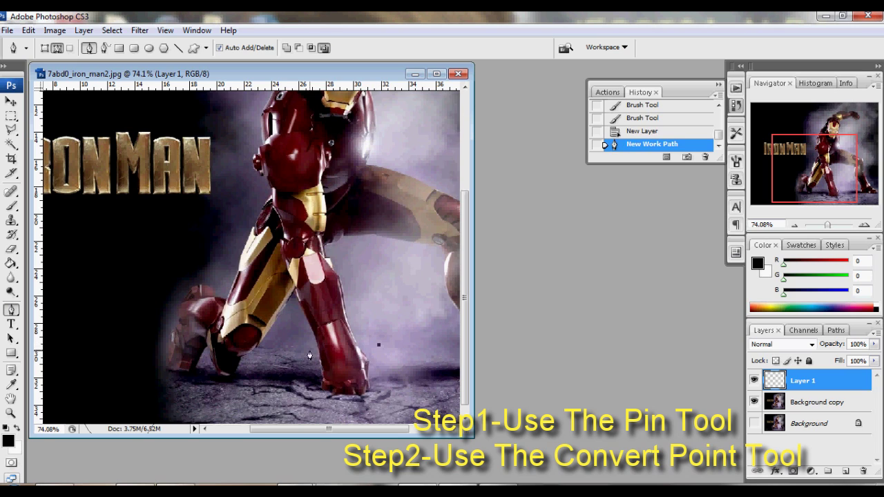
{"action": "left_click", "coordinate": [310, 344]}
{"action": "right_click", "coordinate": [11, 310]}
{"action": "left_click", "coordinate": [62, 357]}
{"action": "left_click_drag", "start_coordinate": [311, 344], "coordinate": [304, 326]}
{"action": "right_click", "coordinate": [11, 311]}
{"action": "left_click", "coordinate": [43, 335]}
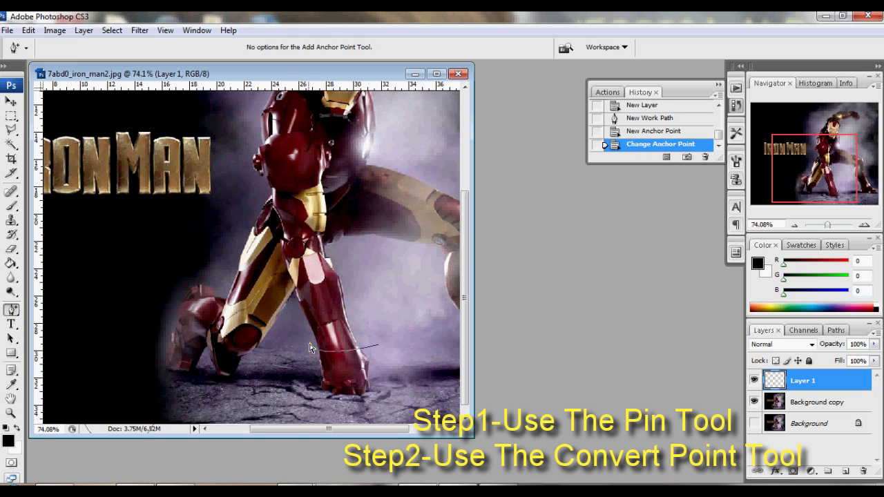
{"action": "left_click", "coordinate": [307, 348]}
- Extend the path up the leg with two more anchors, bent to wrap the leg
{"action": "key", "text": "p"}
{"action": "left_click", "coordinate": [305, 323]}
{"action": "left_click", "coordinate": [363, 310]}
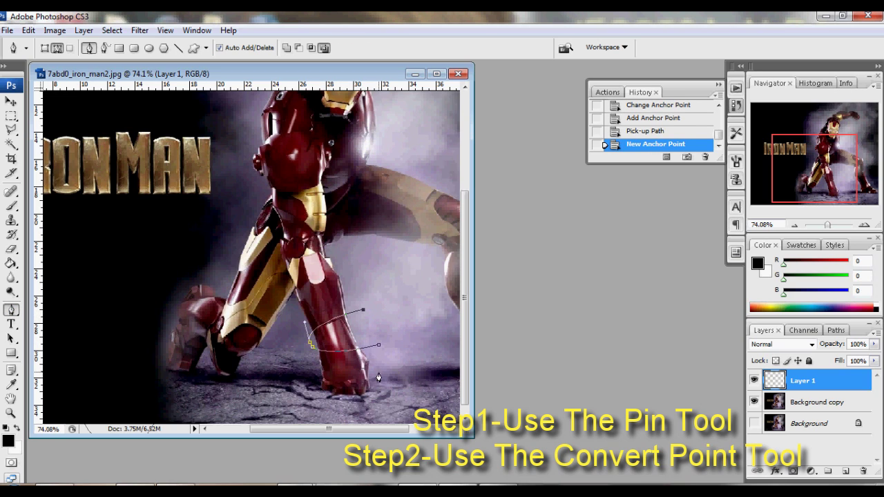
{"action": "left_click", "coordinate": [293, 304]}
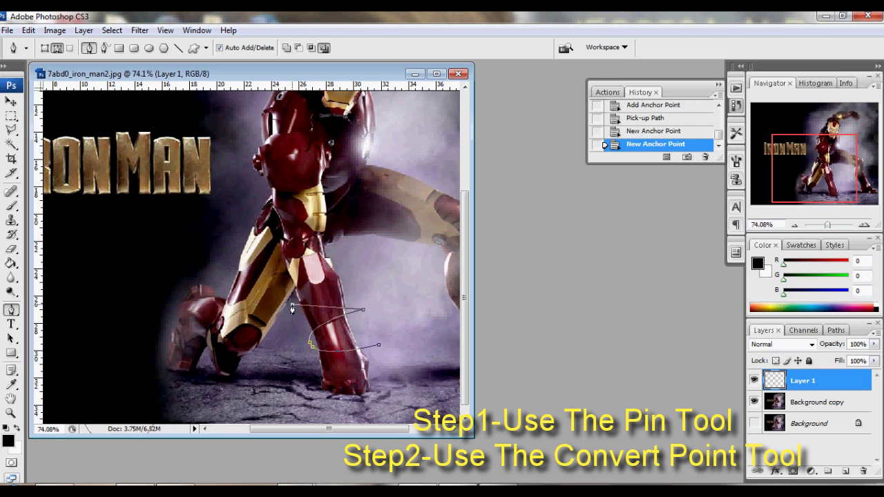
{"action": "left_click_drag", "start_coordinate": [12, 310], "coordinate": [55, 357]}
{"action": "left_click_drag", "start_coordinate": [364, 311], "coordinate": [355, 293]}
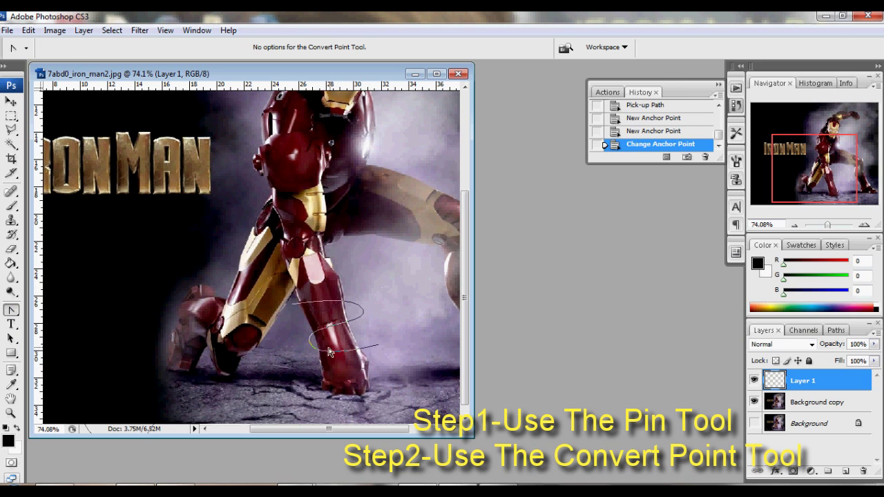
- Continue the path above the knee toward the hip, loop it, and make white the foreground colour
{"action": "left_click_drag", "start_coordinate": [11, 310], "coordinate": [62, 313]}
{"action": "left_click", "coordinate": [293, 304]}
{"action": "left_click", "coordinate": [349, 267]}
{"action": "left_click", "coordinate": [272, 232]}
{"action": "left_click_drag", "start_coordinate": [11, 311], "coordinate": [56, 363]}
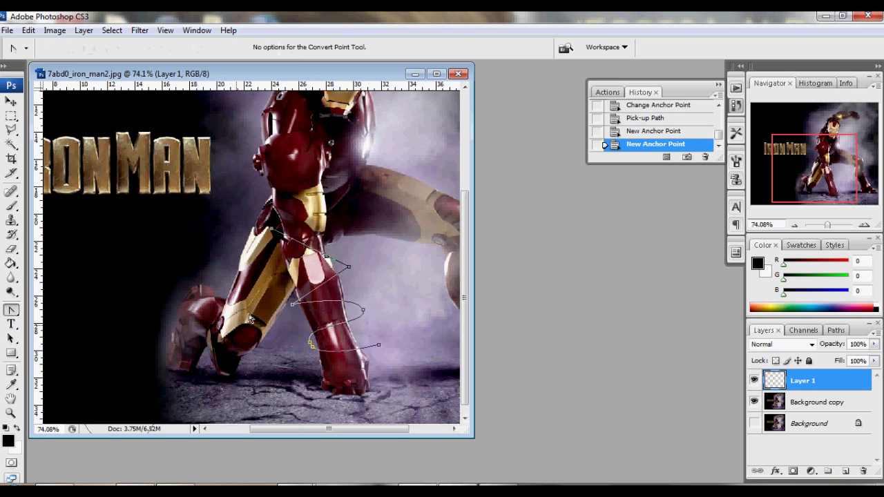
{"action": "left_click", "coordinate": [349, 267]}
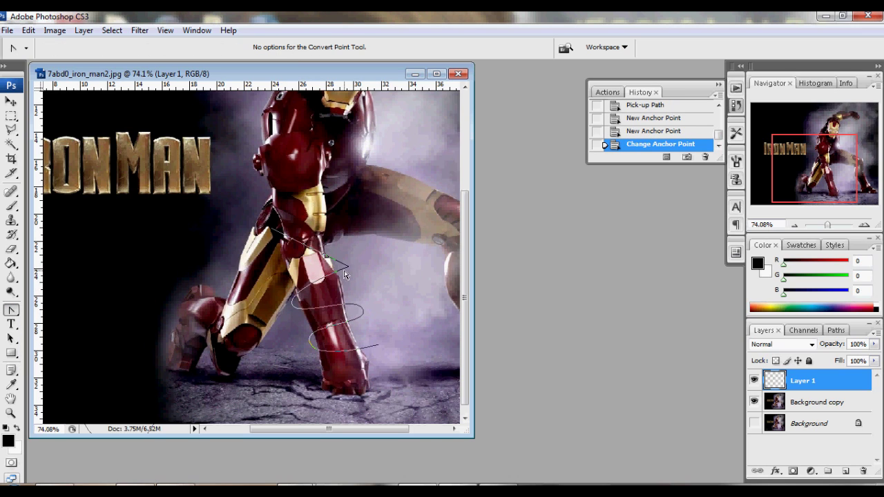
{"action": "left_click_drag", "start_coordinate": [349, 268], "coordinate": [382, 305]}
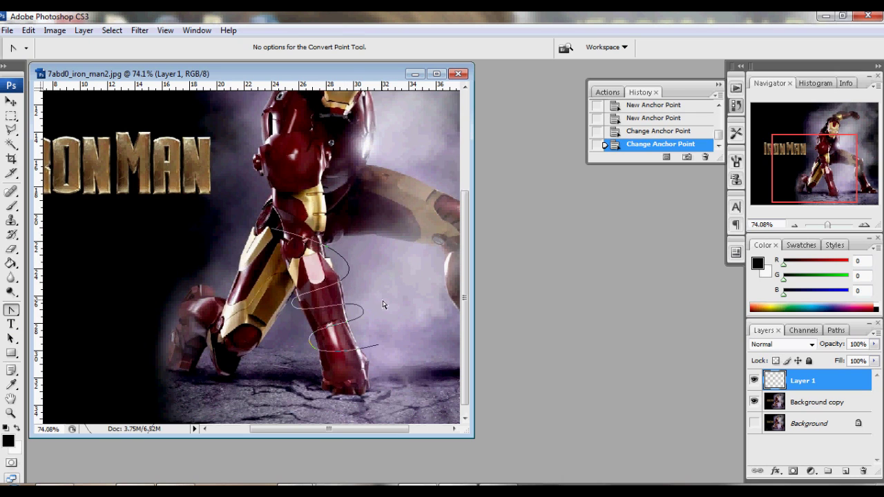
{"action": "right_click", "coordinate": [338, 356]}
{"action": "left_click", "coordinate": [18, 429]}
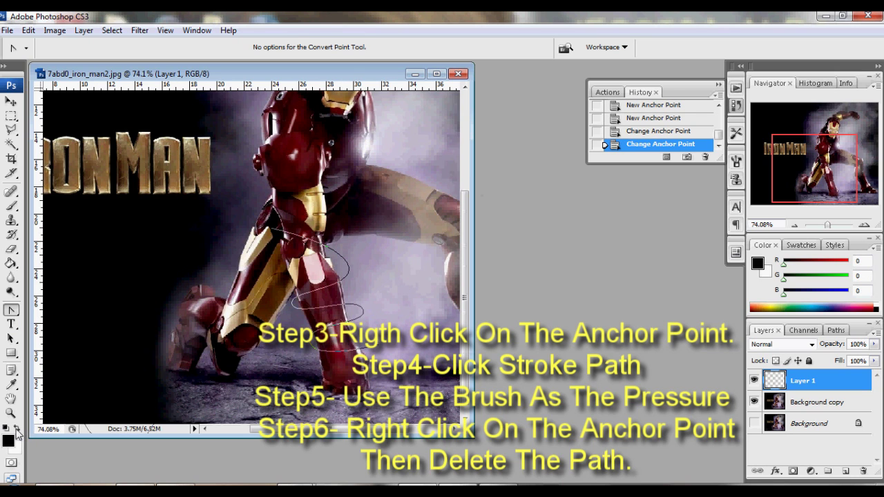
- Open the Stroke Path settings for the spiral path, then close them without stroking
{"action": "right_click", "coordinate": [296, 312]}
{"action": "left_click", "coordinate": [345, 425]}
{"action": "left_click", "coordinate": [521, 177]}
{"action": "left_click", "coordinate": [521, 196]}
- Set the Brush to the 13 px soft preset
{"action": "key", "text": "b"}
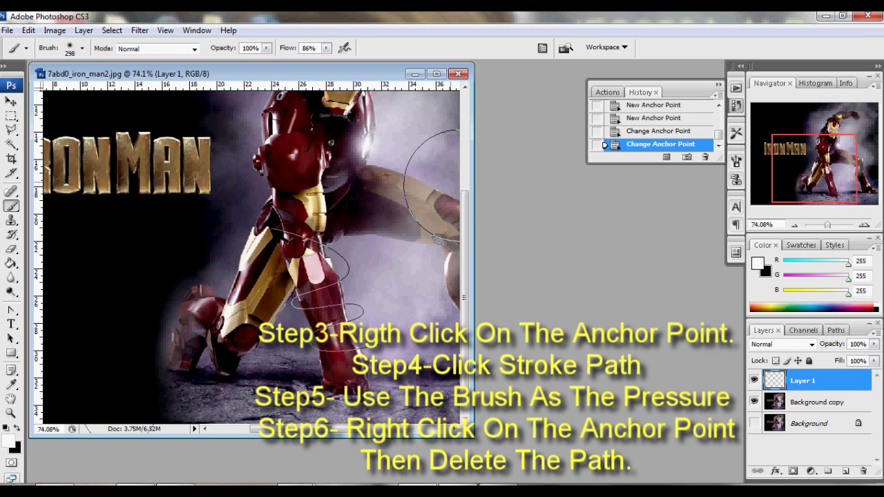
{"action": "left_click", "coordinate": [82, 49]}
{"action": "left_click_drag", "start_coordinate": [31, 84], "coordinate": [25, 84]}
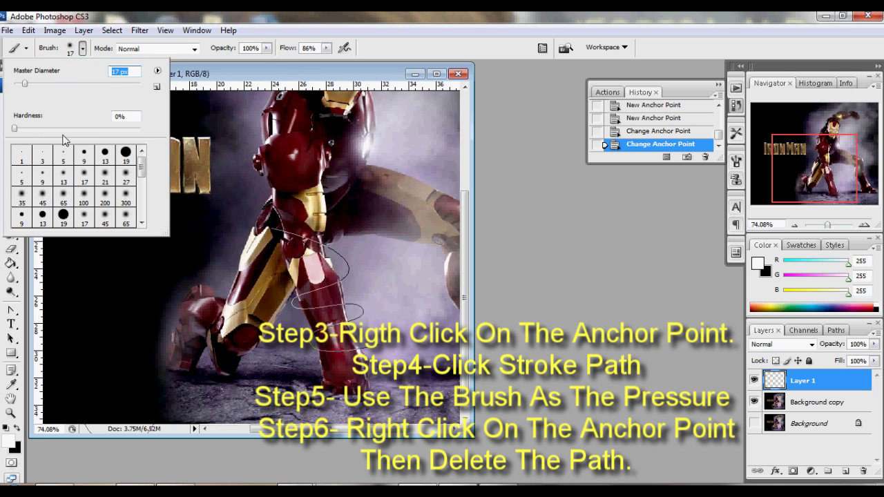
{"action": "left_click", "coordinate": [64, 178]}
{"action": "key", "text": "Return"}
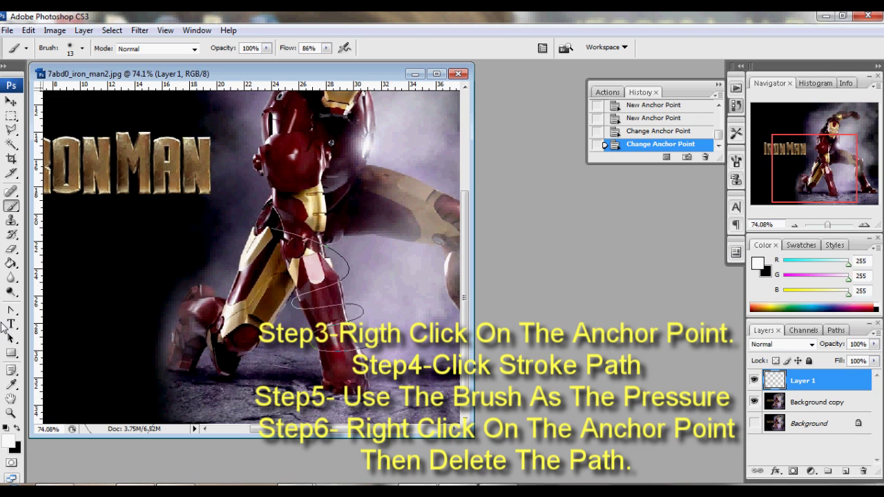
- Stroke the spiral path with the white brush using Simulate Pressure
{"action": "left_click", "coordinate": [11, 310]}
{"action": "right_click", "coordinate": [310, 312]}
{"action": "left_click", "coordinate": [335, 419]}
{"action": "left_click", "coordinate": [506, 175]}
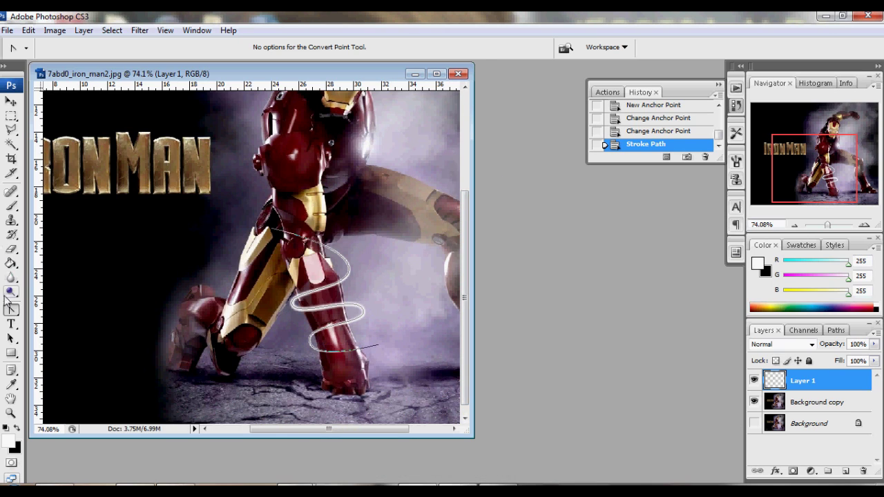
{"action": "right_click", "coordinate": [312, 316]}
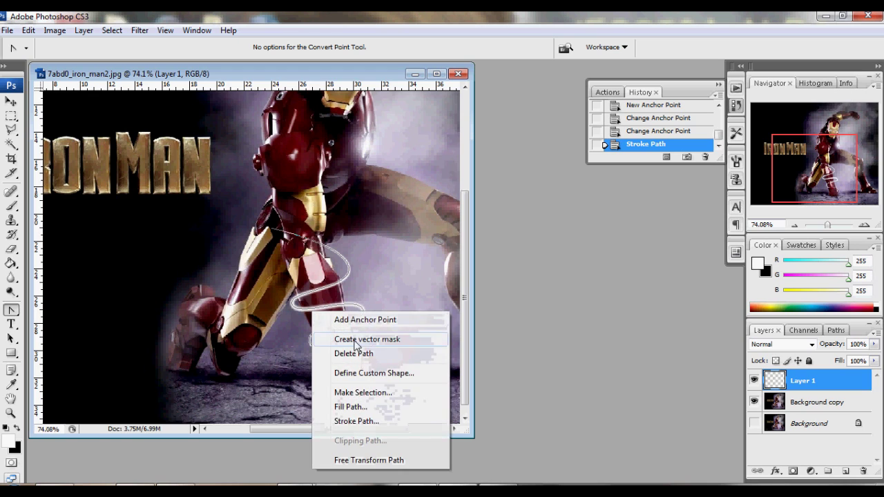
- Delete the spiral guide path and turn on Outer Glow for Layer 1
{"action": "left_click", "coordinate": [349, 353]}
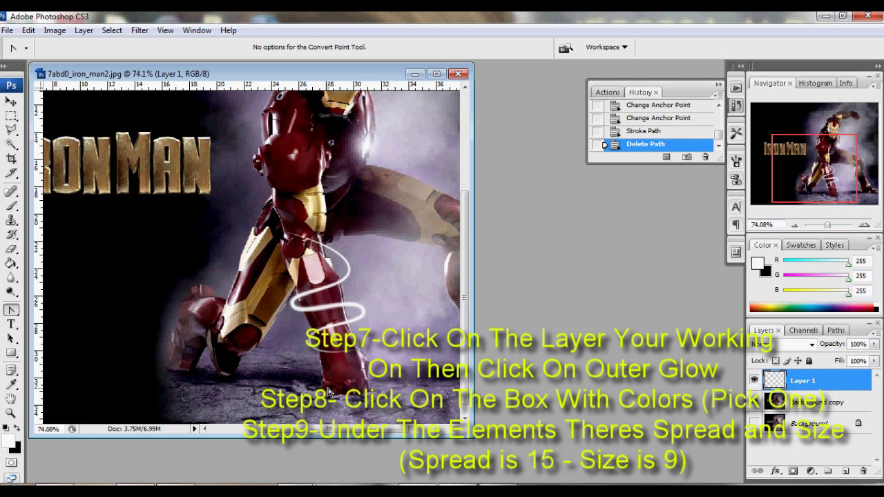
{"action": "double_click", "coordinate": [794, 388]}
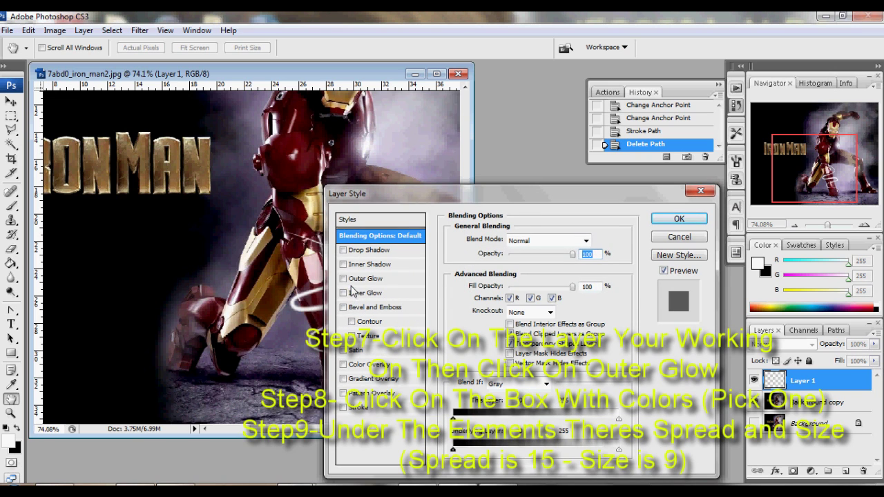
{"action": "left_click", "coordinate": [361, 283]}
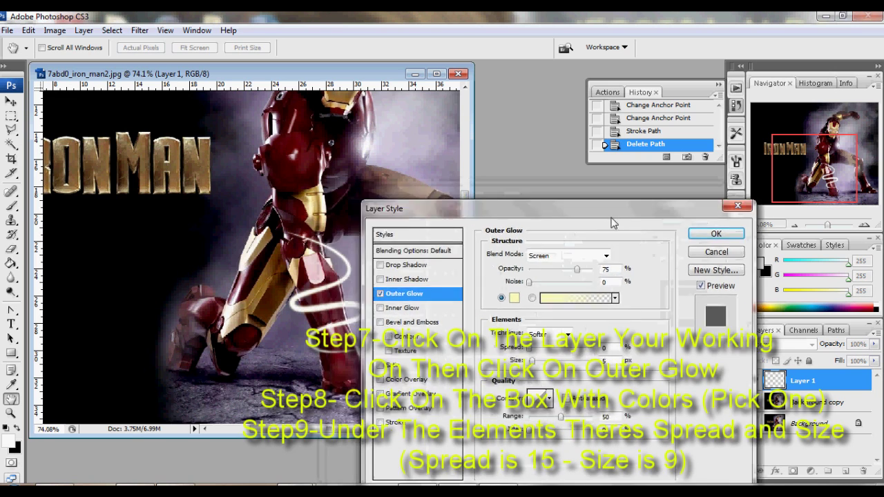
{"action": "left_click_drag", "start_coordinate": [573, 194], "coordinate": [667, 180]}
- Set the Outer Glow colour to a bright red
{"action": "left_click", "coordinate": [572, 270]}
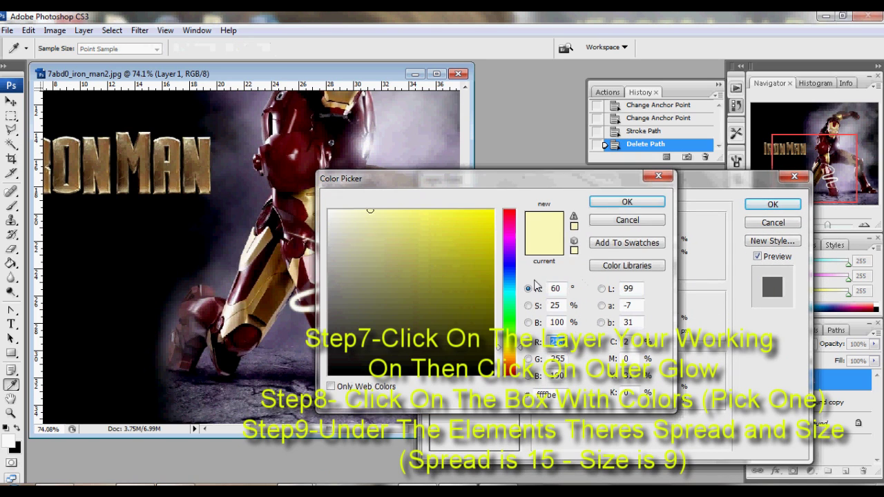
{"action": "left_click", "coordinate": [509, 210]}
{"action": "left_click_drag", "start_coordinate": [492, 181], "coordinate": [614, 155]}
{"action": "left_click", "coordinate": [607, 195]}
{"action": "left_click_drag", "start_coordinate": [606, 195], "coordinate": [617, 185]}
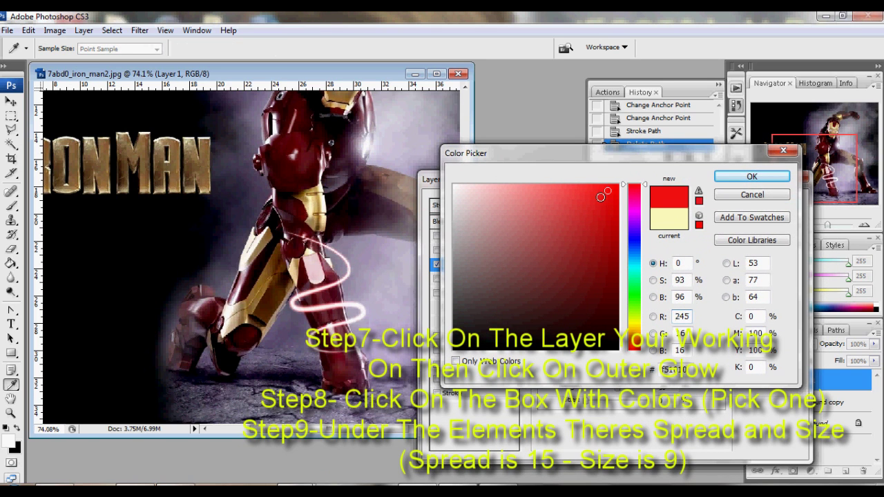
{"action": "mouse_move", "coordinate": [596, 238]}
{"action": "left_mouse_down"}
{"action": "mouse_move", "coordinate": [569, 187]}
{"action": "mouse_move", "coordinate": [615, 185]}
{"action": "left_mouse_up"}
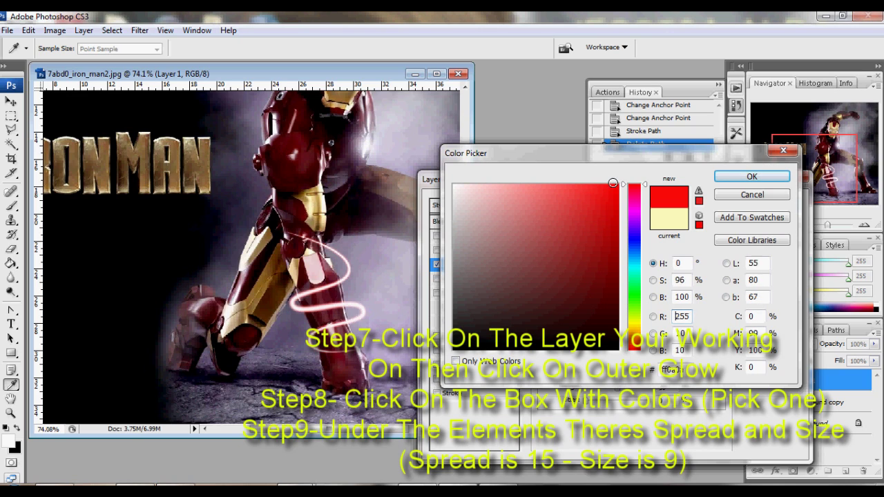
{"action": "left_click", "coordinate": [732, 179]}
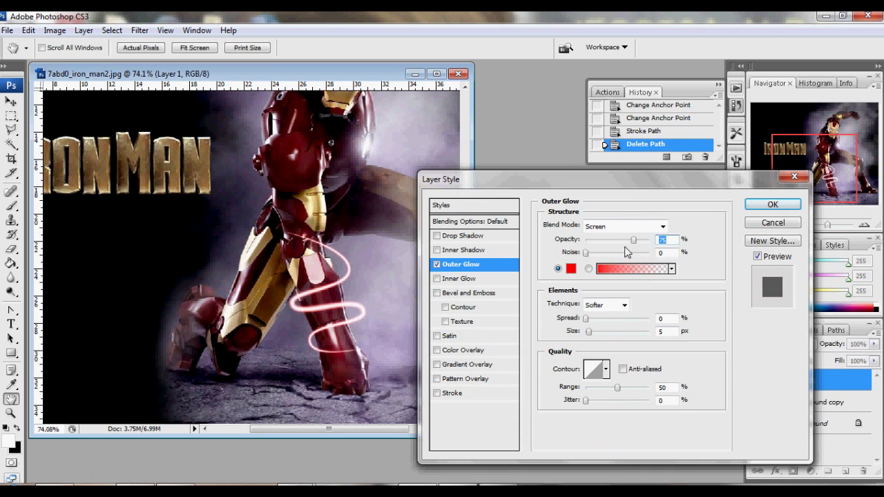
- Widen the Outer Glow to 18 px size with 10% spread
{"action": "left_click_drag", "start_coordinate": [588, 333], "coordinate": [584, 332]}
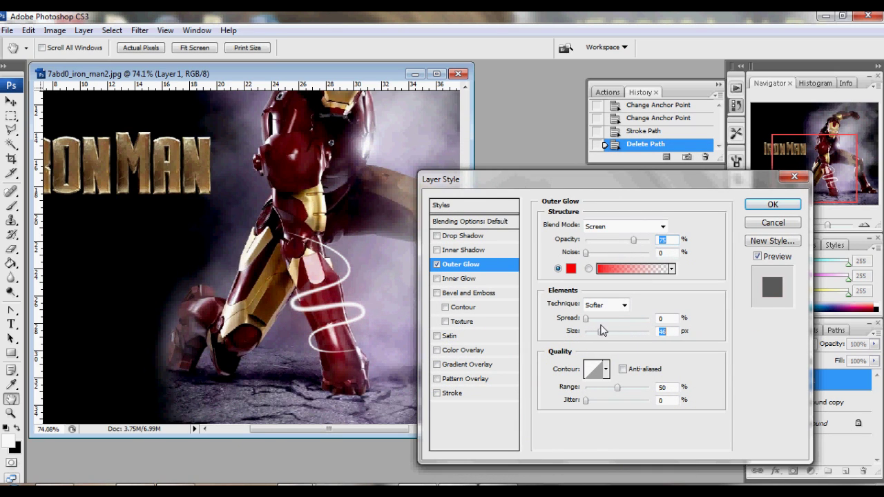
{"action": "mouse_move", "coordinate": [585, 331]}
{"action": "left_mouse_down"}
{"action": "mouse_move", "coordinate": [600, 333]}
{"action": "mouse_move", "coordinate": [592, 321]}
{"action": "left_mouse_up"}
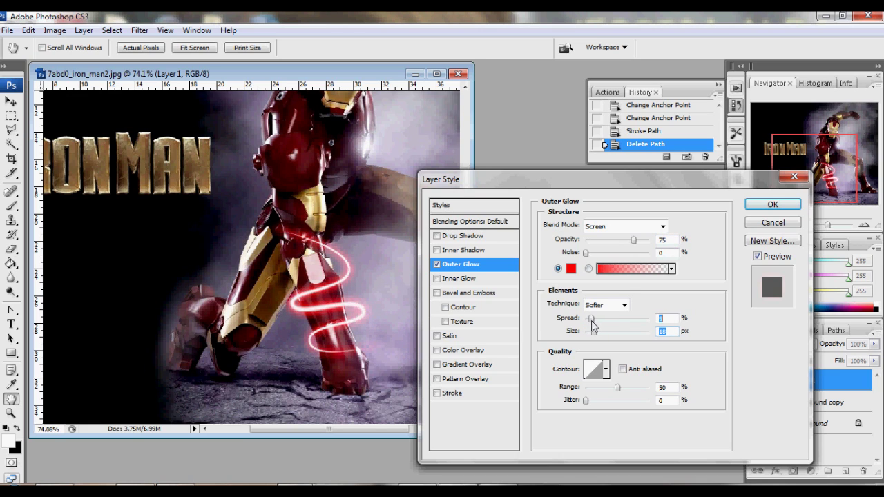
{"action": "left_click", "coordinate": [599, 372]}
{"action": "left_click", "coordinate": [510, 138]}
- Give the glow a rounded contour and 89% range, and add an Inner Shadow
{"action": "left_click", "coordinate": [606, 370]}
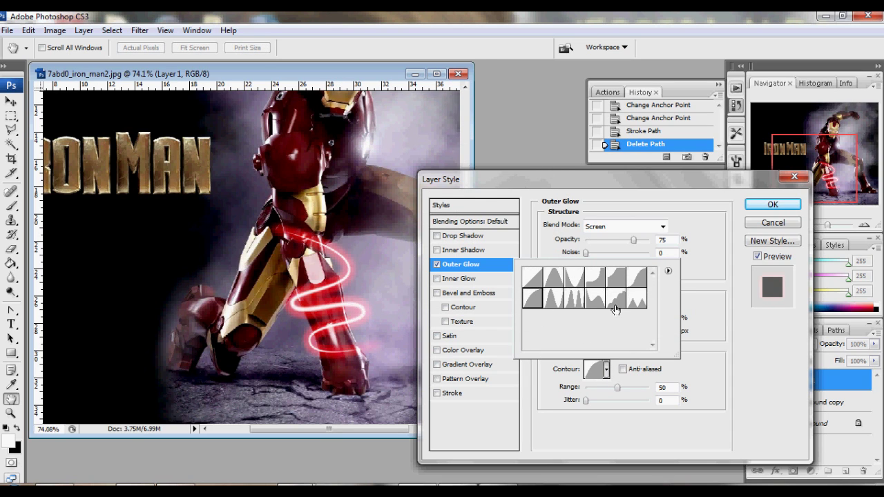
{"action": "left_click", "coordinate": [681, 384]}
{"action": "mouse_move", "coordinate": [617, 388]}
{"action": "left_mouse_down"}
{"action": "mouse_move", "coordinate": [599, 389]}
{"action": "mouse_move", "coordinate": [663, 389]}
{"action": "left_mouse_up"}
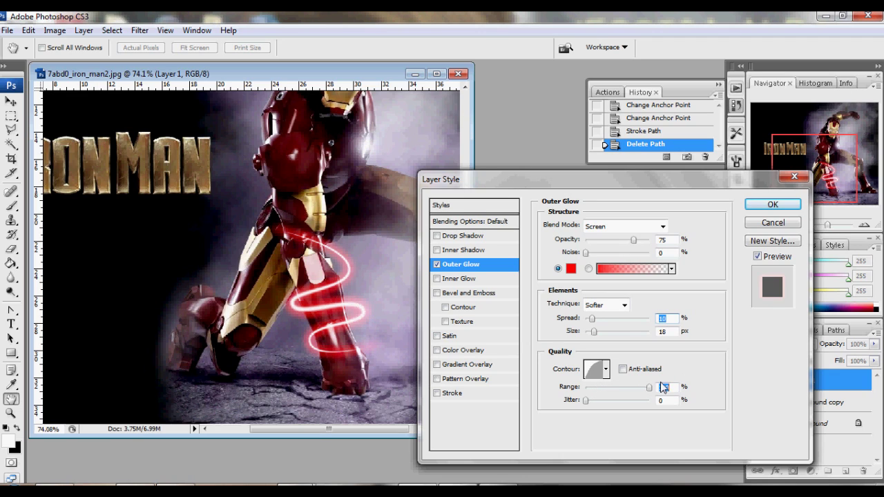
{"action": "left_click_drag", "start_coordinate": [642, 391], "coordinate": [644, 390]}
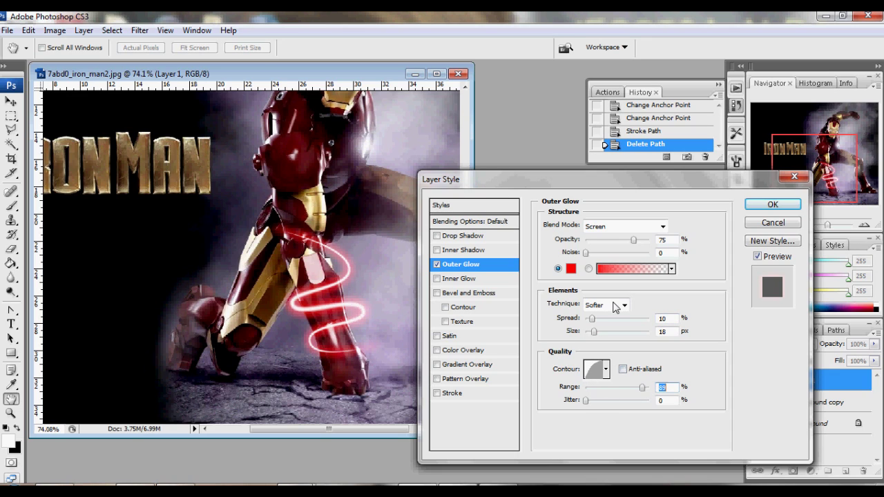
{"action": "left_click", "coordinate": [457, 252]}
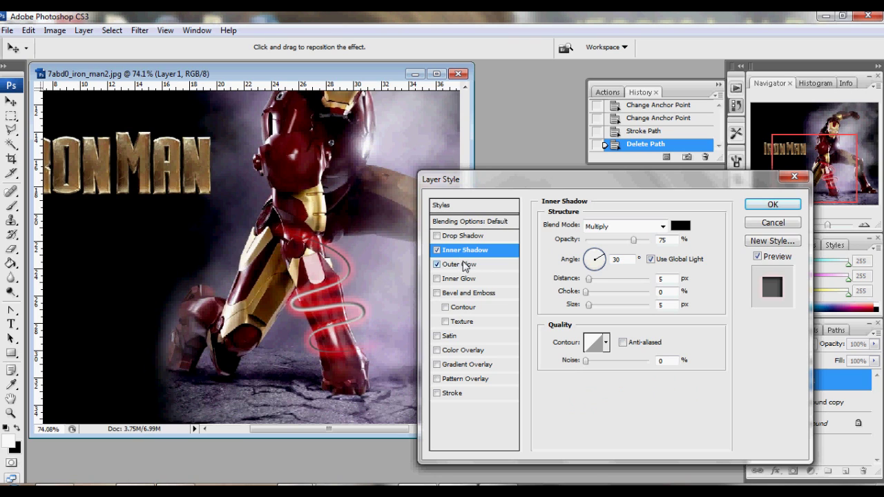
- Swap the Inner Shadow for a Drop Shadow and try different blend modes and angles
{"action": "left_click", "coordinate": [436, 252]}
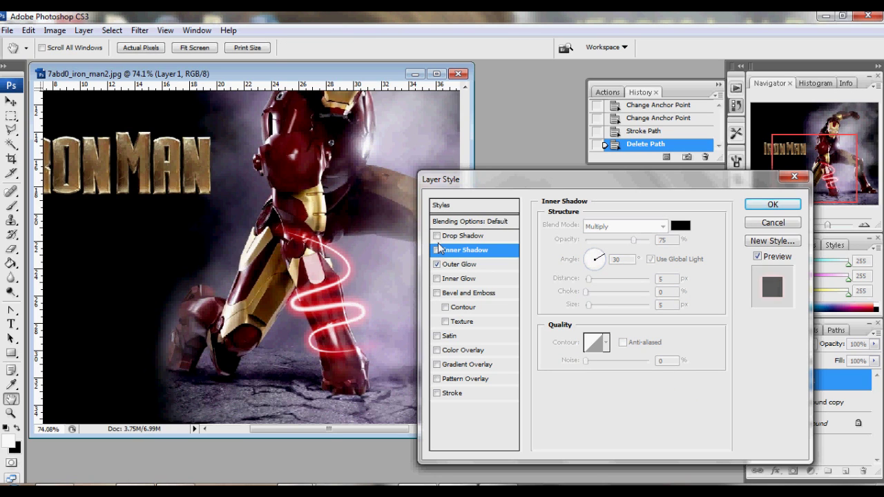
{"action": "left_click", "coordinate": [463, 236]}
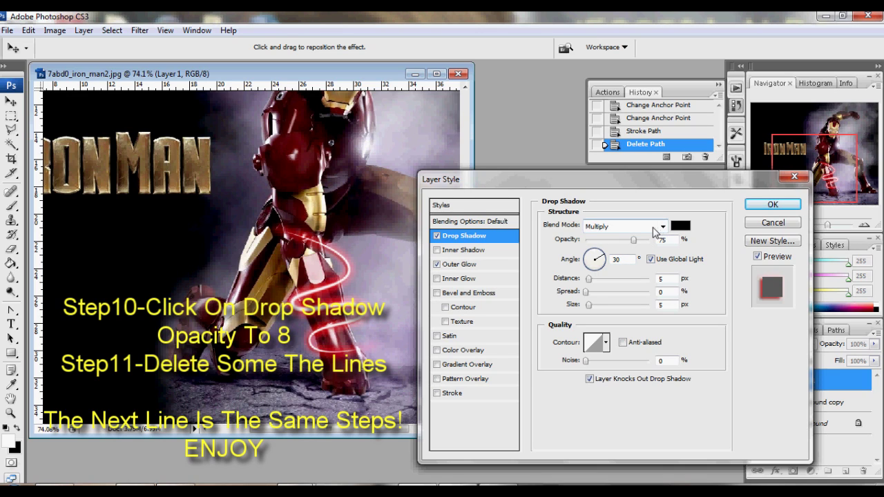
{"action": "left_click", "coordinate": [661, 228]}
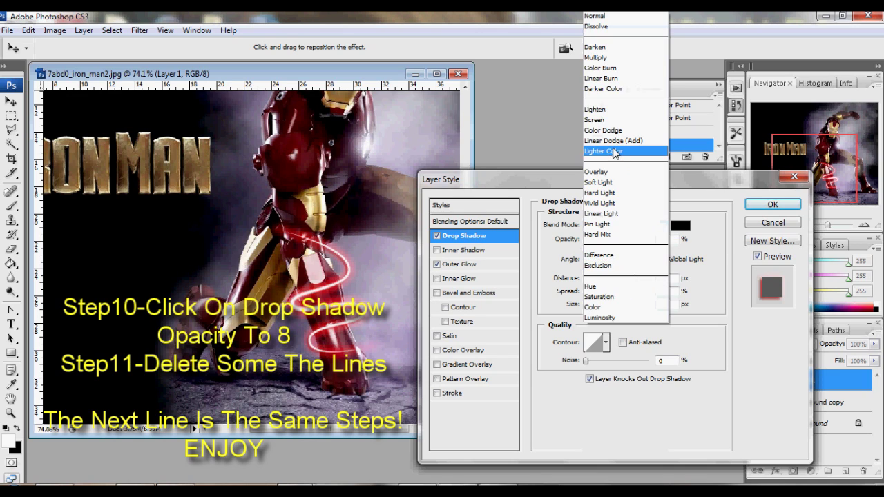
{"action": "left_click", "coordinate": [614, 141]}
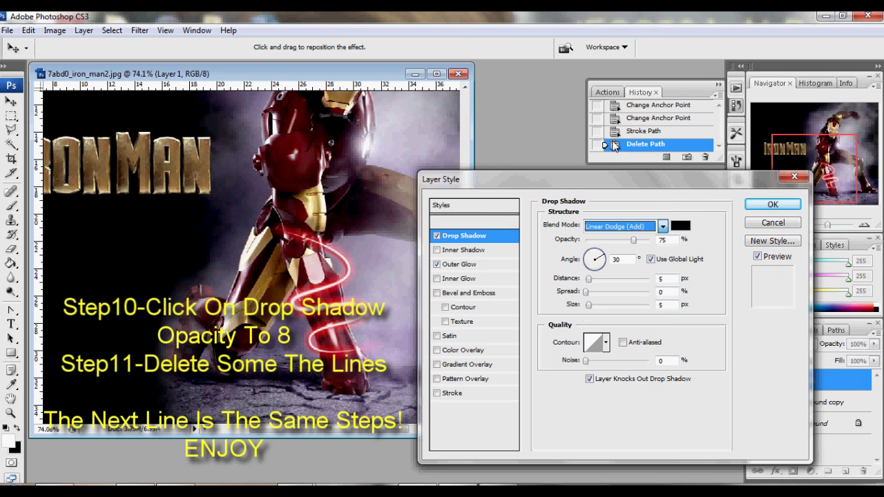
{"action": "left_click", "coordinate": [598, 256]}
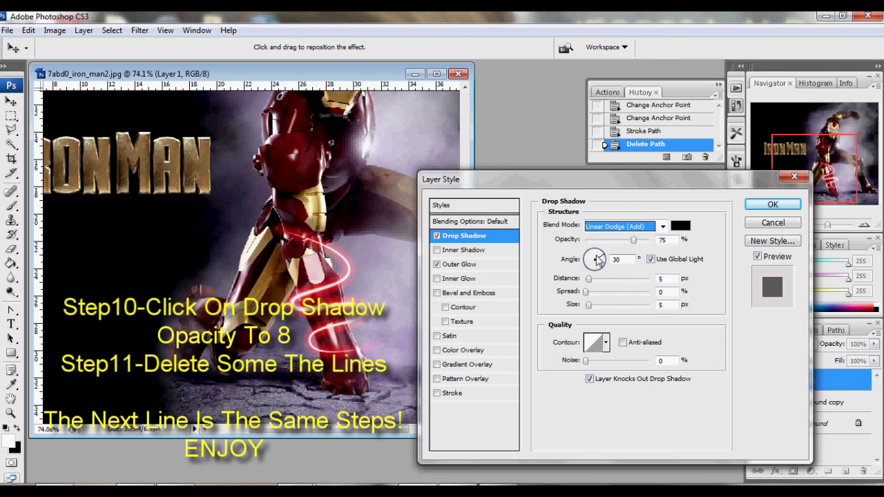
{"action": "left_click_drag", "start_coordinate": [577, 257], "coordinate": [639, 268]}
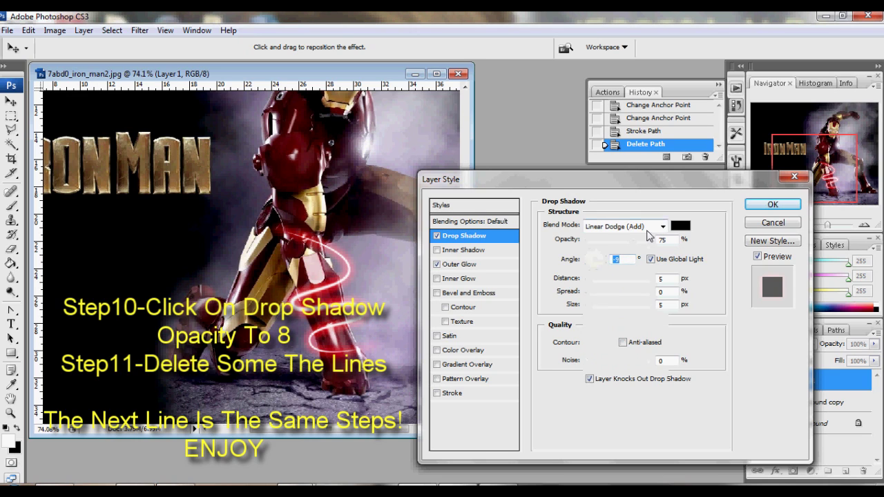
{"action": "left_click", "coordinate": [622, 227]}
{"action": "left_click", "coordinate": [629, 17]}
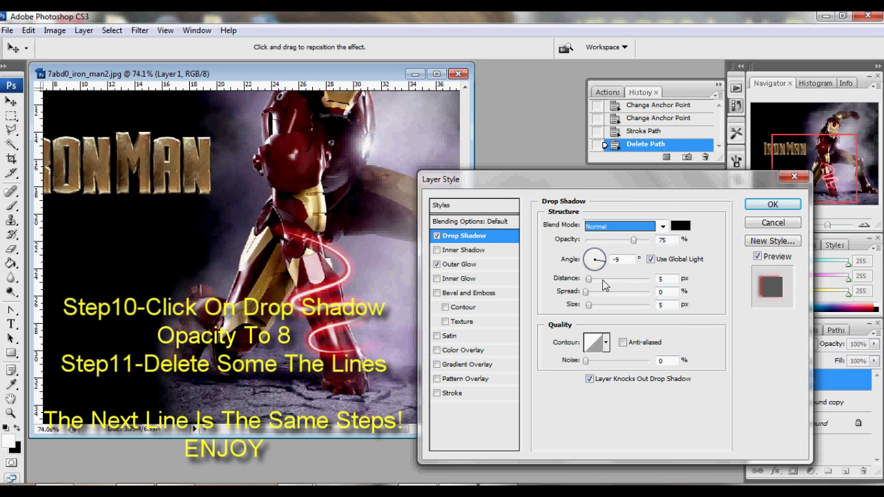
{"action": "left_click_drag", "start_coordinate": [599, 258], "coordinate": [581, 249]}
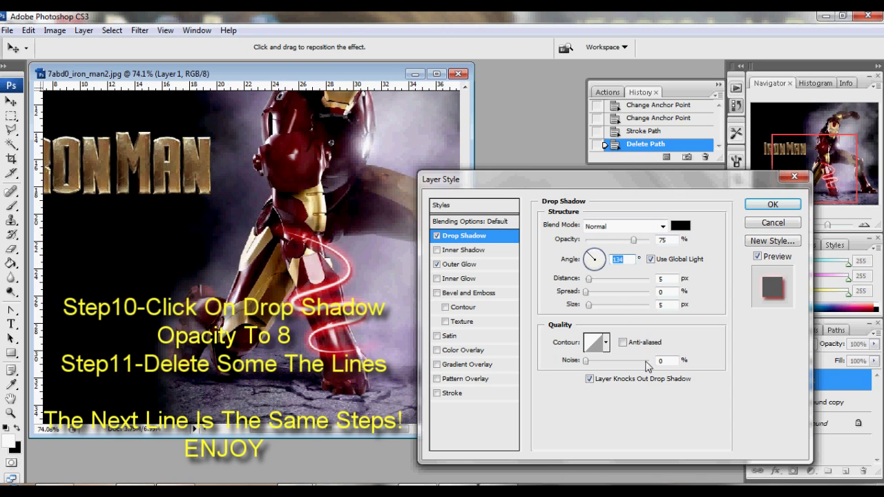
- Set the Drop Shadow to Lighter Color, 6 px size and a peaked contour, and apply the style
{"action": "left_click", "coordinate": [649, 227]}
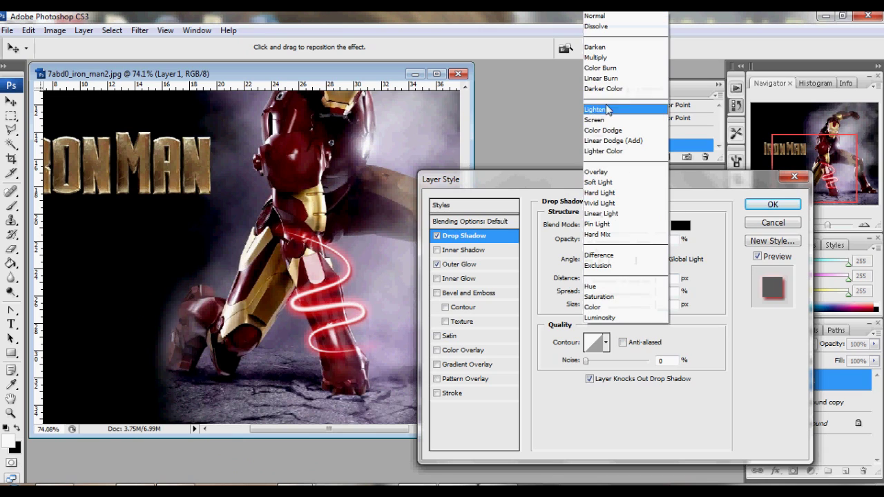
{"action": "left_click", "coordinate": [601, 157]}
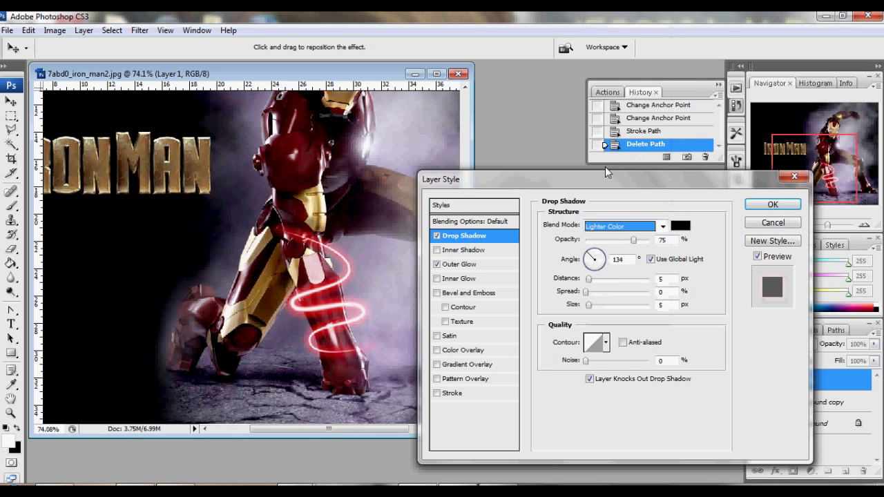
{"action": "mouse_move", "coordinate": [589, 305]}
{"action": "left_mouse_down"}
{"action": "mouse_move", "coordinate": [625, 305]}
{"action": "mouse_move", "coordinate": [590, 305]}
{"action": "left_mouse_up"}
{"action": "left_click", "coordinate": [607, 343]}
{"action": "left_click", "coordinate": [543, 395]}
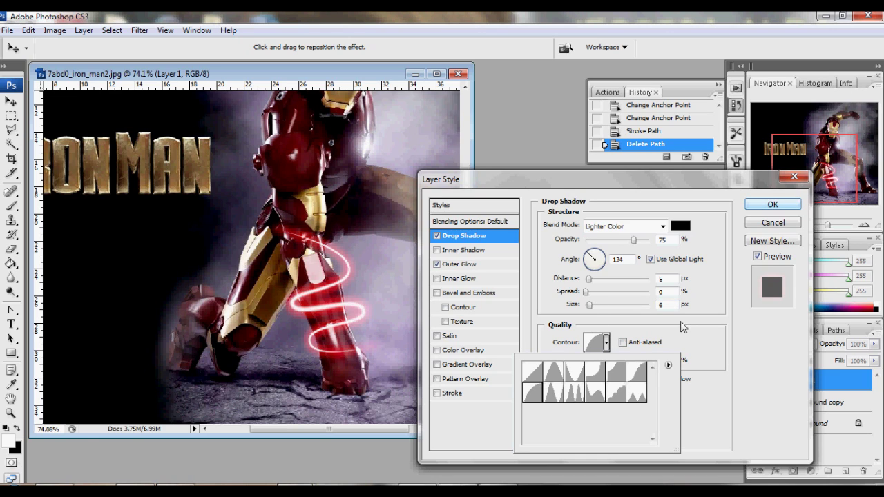
{"action": "left_click", "coordinate": [787, 221]}
{"action": "mouse_move", "coordinate": [827, 225]}
{"action": "left_mouse_down"}
{"action": "mouse_move", "coordinate": [817, 225]}
{"action": "mouse_move", "coordinate": [830, 225]}
{"action": "left_mouse_up"}
{"action": "mouse_move", "coordinate": [816, 153]}
{"action": "left_mouse_down"}
{"action": "mouse_move", "coordinate": [815, 178]}
{"action": "mouse_move", "coordinate": [805, 159]}
{"action": "left_mouse_up"}
{"action": "mouse_move", "coordinate": [830, 225]}
{"action": "left_mouse_down"}
{"action": "mouse_move", "coordinate": [843, 224]}
{"action": "mouse_move", "coordinate": [835, 226]}
{"action": "left_mouse_up"}
- Erase the glow rings crossing the front of the leg with a 15 px Eraser
{"action": "key", "text": "e"}
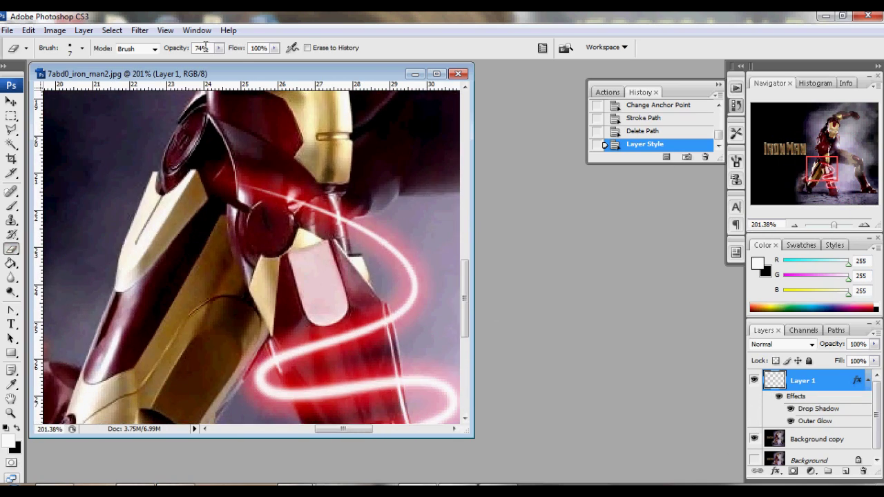
{"action": "left_click", "coordinate": [82, 48]}
{"action": "left_click_drag", "start_coordinate": [36, 84], "coordinate": [26, 84]}
{"action": "left_click_drag", "start_coordinate": [464, 286], "coordinate": [464, 324]}
{"action": "left_click_drag", "start_coordinate": [197, 312], "coordinate": [277, 285]}
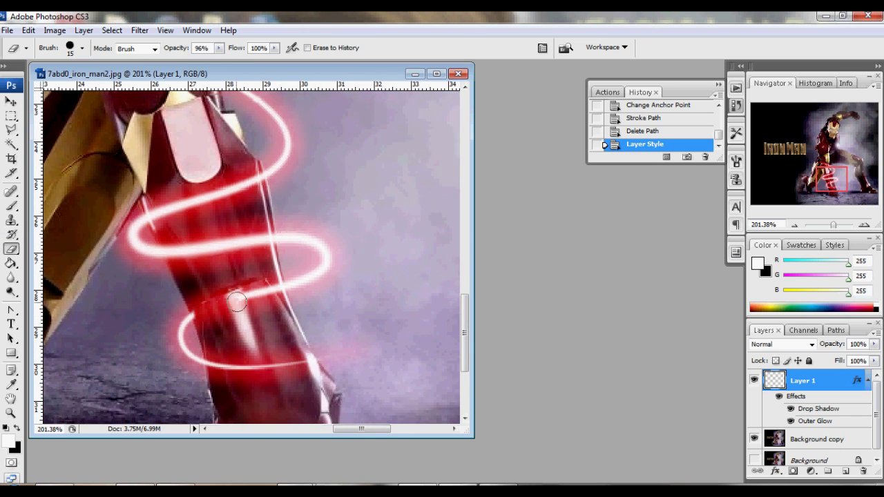
{"action": "mouse_move", "coordinate": [203, 306]}
{"action": "left_mouse_down"}
{"action": "mouse_move", "coordinate": [273, 290]}
{"action": "mouse_move", "coordinate": [276, 280]}
{"action": "left_mouse_up"}
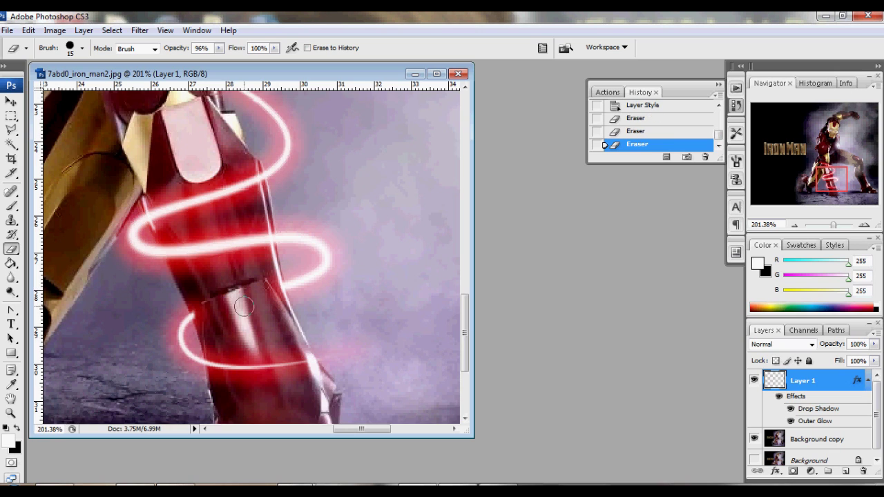
{"action": "left_click_drag", "start_coordinate": [232, 307], "coordinate": [252, 294]}
- Erase the ring segment passing behind the leg, then add empty Layer 2 for the arm spiral
{"action": "scroll", "coordinate": [216, 237], "scroll_direction": "up", "scroll_amount": 1}
{"action": "mouse_move", "coordinate": [165, 226]}
{"action": "left_mouse_down"}
{"action": "mouse_move", "coordinate": [233, 204]}
{"action": "mouse_move", "coordinate": [183, 196]}
{"action": "left_mouse_up"}
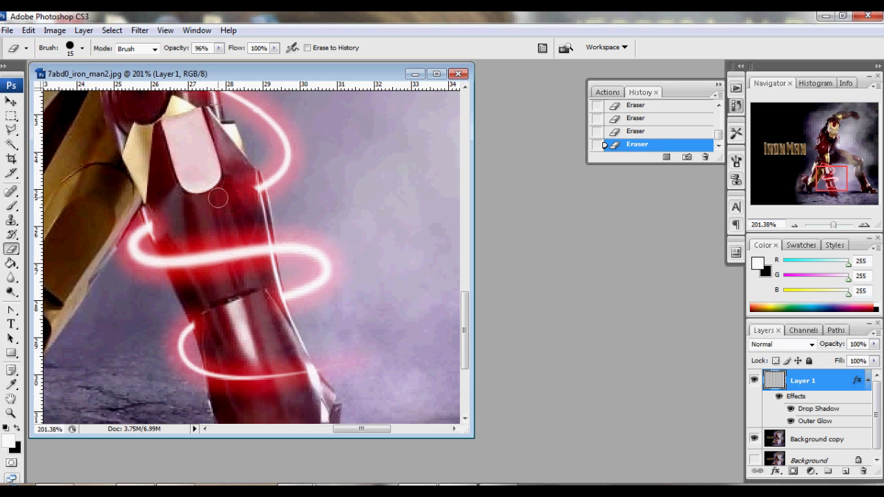
{"action": "scroll", "coordinate": [346, 222], "scroll_direction": "down", "scroll_amount": 1}
{"action": "scroll", "coordinate": [347, 223], "scroll_direction": "down", "scroll_amount": 5}
{"action": "left_click_drag", "start_coordinate": [834, 224], "coordinate": [829, 225]}
{"action": "left_click", "coordinate": [840, 131]}
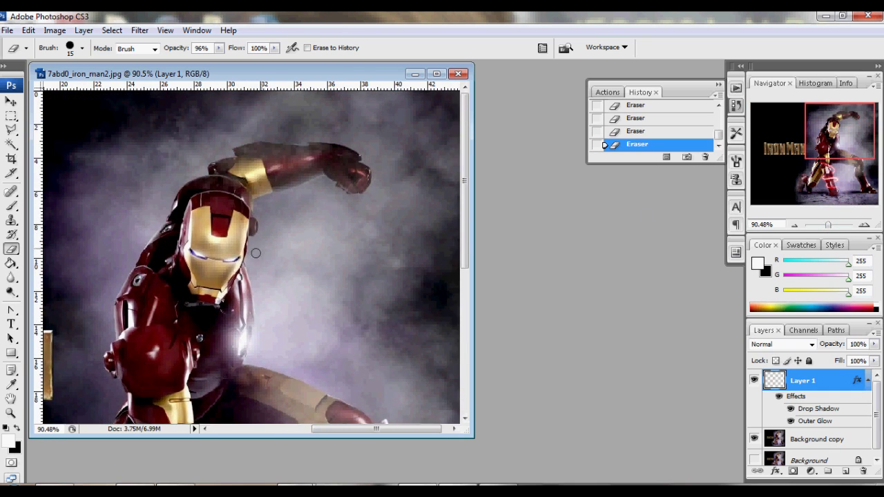
{"action": "left_click", "coordinate": [846, 471]}
- Start the arm path above the raised fist and bend its first segment into a curve
{"action": "left_click", "coordinate": [13, 312]}
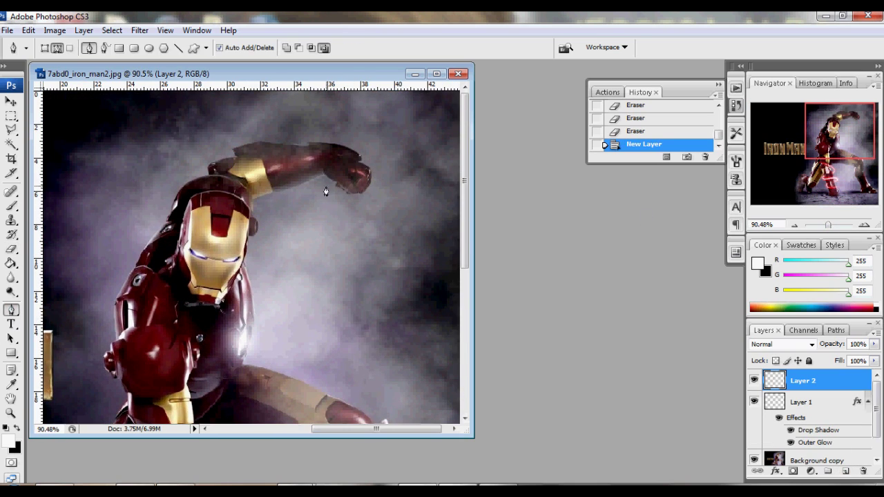
{"action": "left_click", "coordinate": [324, 113]}
{"action": "left_click", "coordinate": [319, 187]}
{"action": "left_click_drag", "start_coordinate": [12, 313], "coordinate": [83, 357]}
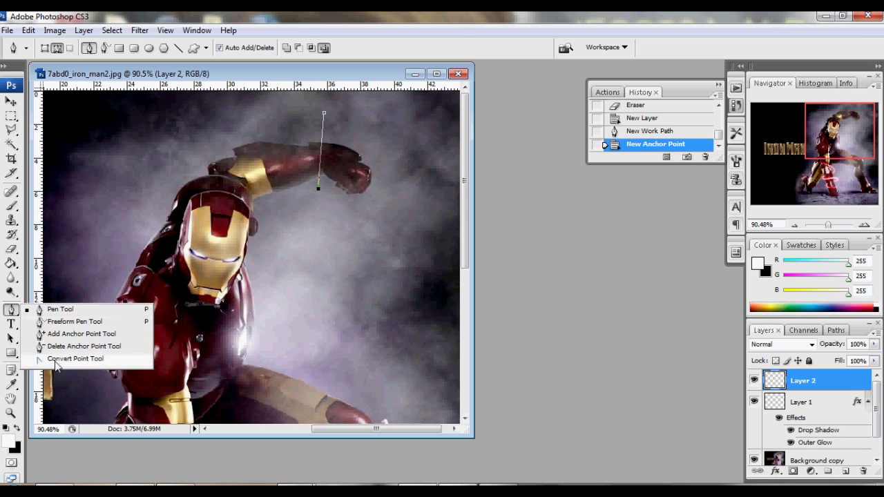
{"action": "left_click_drag", "start_coordinate": [318, 188], "coordinate": [304, 212]}
- Continue the path with anchors beside the fist and reshape the curve there
{"action": "left_click_drag", "start_coordinate": [14, 313], "coordinate": [76, 338]}
{"action": "left_click_drag", "start_coordinate": [11, 309], "coordinate": [55, 312]}
{"action": "left_click", "coordinate": [318, 187]}
{"action": "left_click", "coordinate": [283, 122]}
{"action": "left_click", "coordinate": [287, 200]}
{"action": "left_click_drag", "start_coordinate": [11, 309], "coordinate": [63, 365]}
{"action": "left_click_drag", "start_coordinate": [275, 124], "coordinate": [265, 126]}
- Extend the path with an anchor on the arm, undoing an accidental join and a bad reshape
{"action": "left_click", "coordinate": [14, 312]}
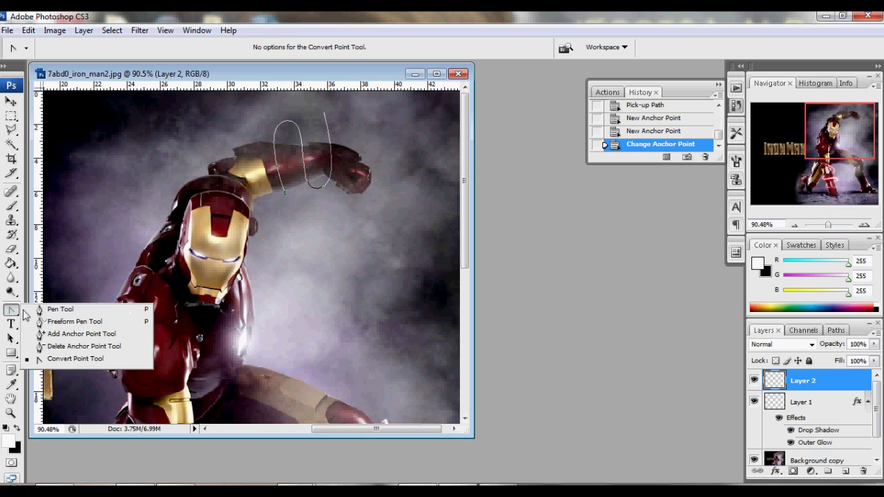
{"action": "left_click", "coordinate": [61, 309]}
{"action": "left_click", "coordinate": [284, 198]}
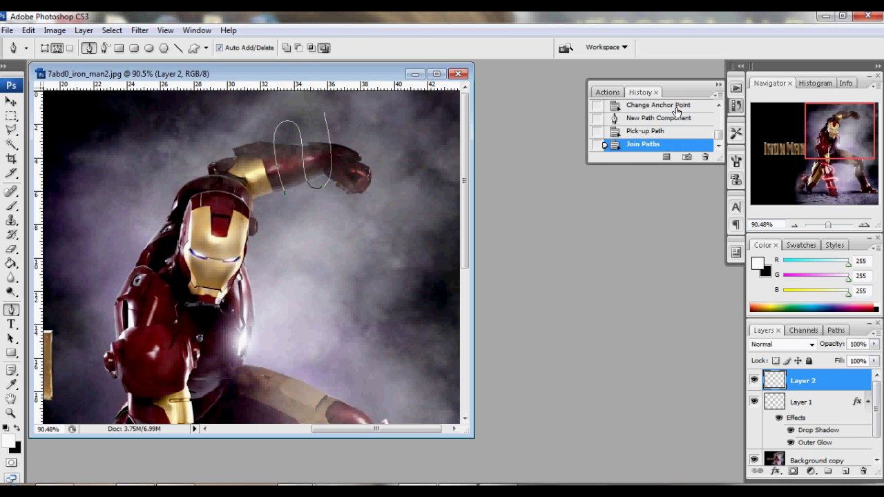
{"action": "key", "text": "ctrl+alt+z"}
{"action": "key", "text": "ctrl+alt+z"}
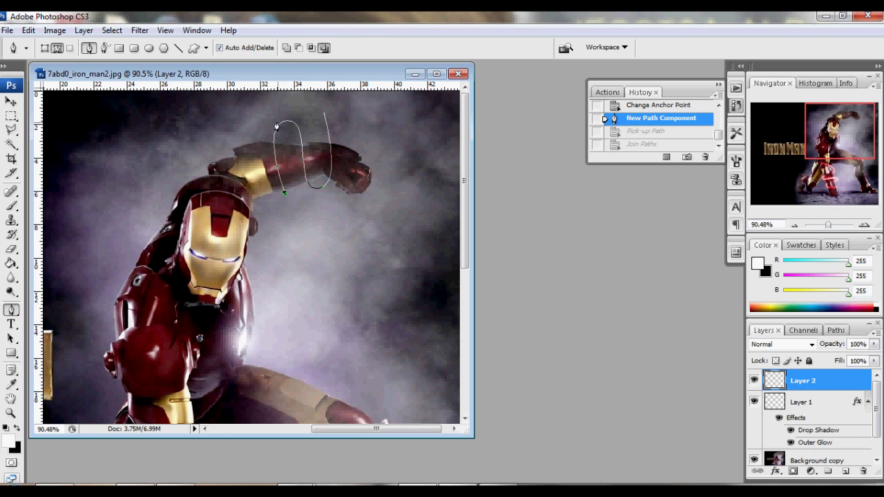
{"action": "left_click", "coordinate": [229, 134]}
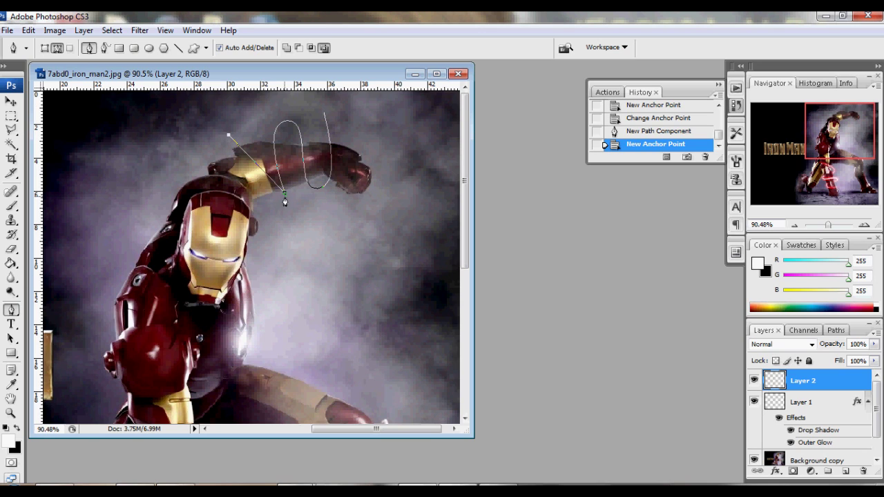
{"action": "left_click_drag", "start_coordinate": [11, 310], "coordinate": [62, 363]}
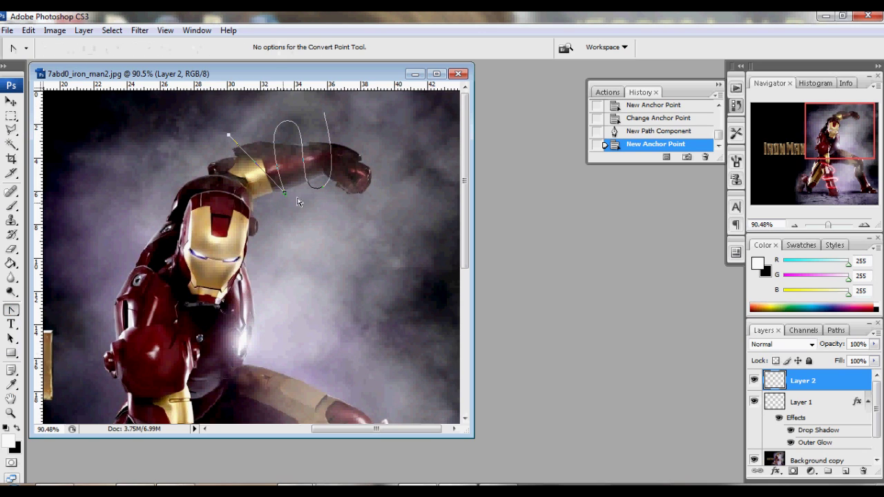
{"action": "left_click_drag", "start_coordinate": [250, 207], "coordinate": [251, 208]}
{"action": "key", "text": "ctrl+alt+z"}
{"action": "key", "text": "ctrl+alt+z"}
{"action": "key", "text": "ctrl+alt+z"}
- Add a further anchor along the arm and pull curve handles out of it
{"action": "left_click_drag", "start_coordinate": [11, 310], "coordinate": [55, 311]}
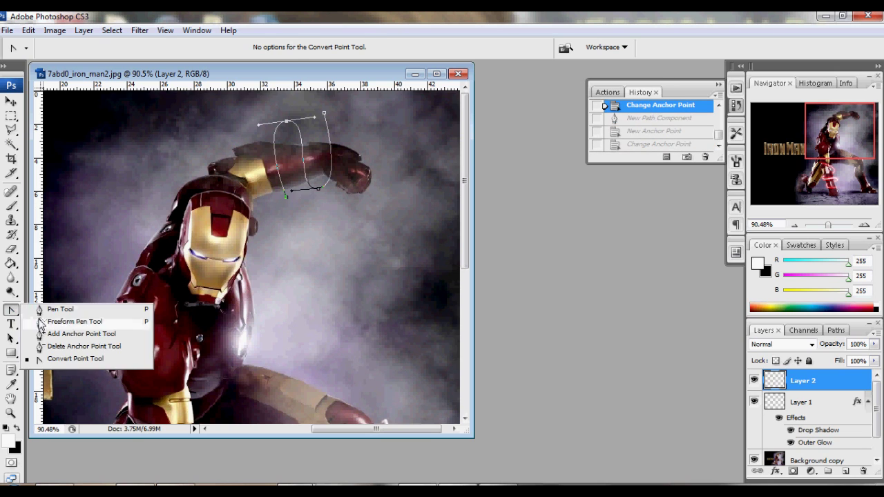
{"action": "left_click", "coordinate": [186, 151]}
{"action": "left_click_drag", "start_coordinate": [10, 311], "coordinate": [55, 370]}
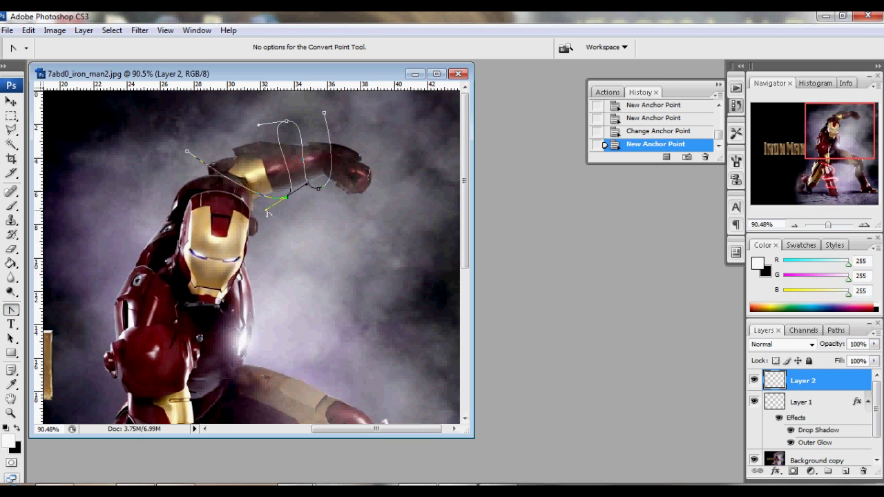
{"action": "left_click_drag", "start_coordinate": [271, 210], "coordinate": [272, 209]}
- Undo back to the earlier path shape and make the lower anchor a sharp corner
{"action": "right_click", "coordinate": [195, 157]}
{"action": "left_click", "coordinate": [228, 166]}
{"action": "right_click", "coordinate": [231, 176]}
{"action": "key", "text": "Escape"}
{"action": "key", "text": "ctrl+alt+z"}
{"action": "key", "text": "ctrl+alt+z"}
{"action": "key", "text": "ctrl+alt+z"}
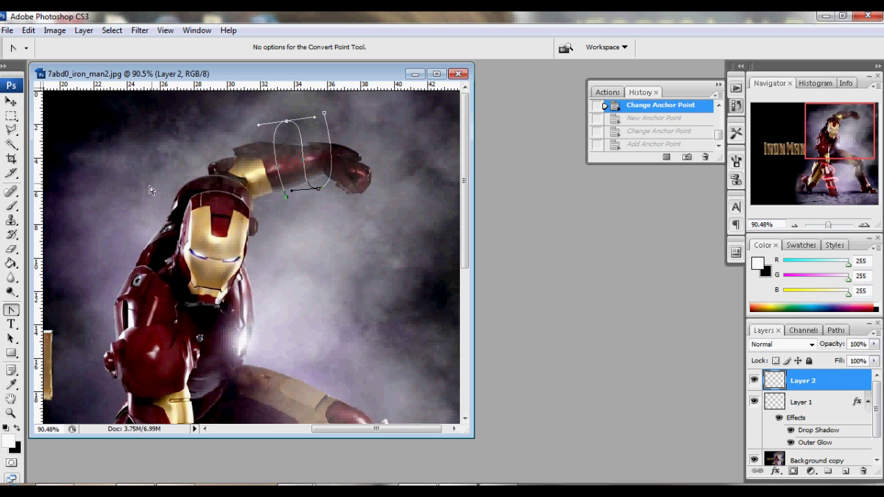
{"action": "left_click", "coordinate": [284, 198]}
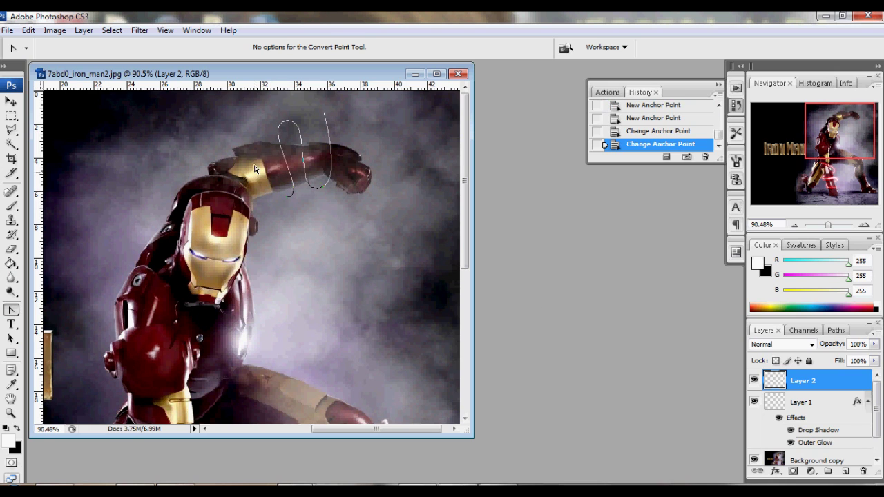
- Join the new segment to the path's end, bend the curve across the arm, then choose Stroke Path
{"action": "left_click", "coordinate": [11, 313]}
{"action": "left_click", "coordinate": [283, 200]}
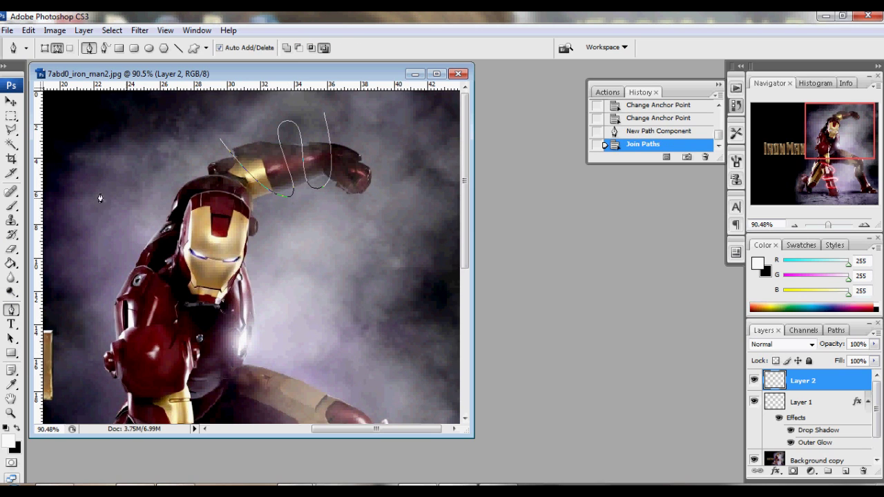
{"action": "left_click", "coordinate": [11, 312]}
{"action": "left_click", "coordinate": [69, 360]}
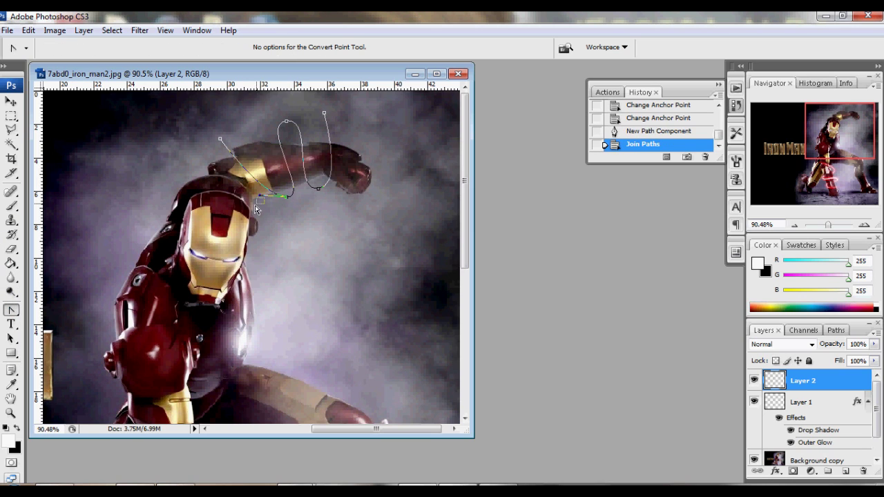
{"action": "mouse_move", "coordinate": [243, 208]}
{"action": "left_mouse_down"}
{"action": "mouse_move", "coordinate": [238, 166]}
{"action": "mouse_move", "coordinate": [254, 116]}
{"action": "left_mouse_up"}
{"action": "left_click", "coordinate": [220, 139]}
{"action": "right_click", "coordinate": [316, 187]}
{"action": "left_click", "coordinate": [352, 266]}
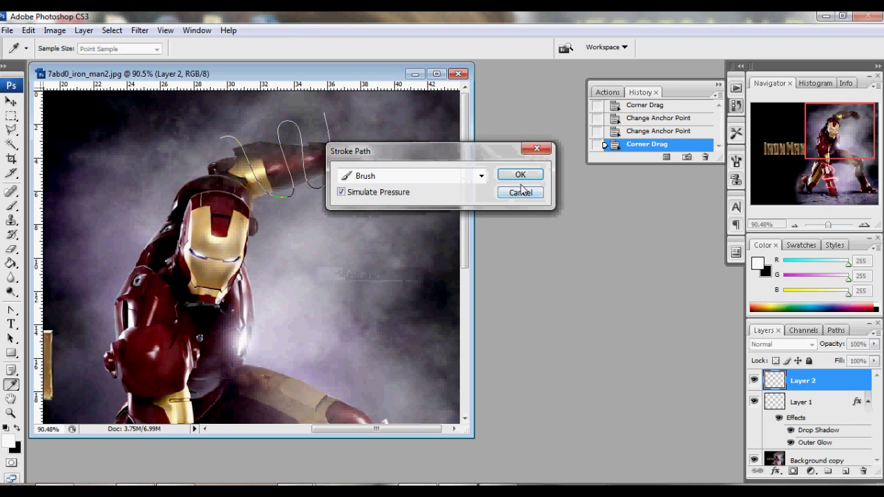
- Stroke the path with the brush, then try a red Outer Glow and cancel the Layer Style
{"action": "left_click", "coordinate": [521, 174]}
{"action": "double_click", "coordinate": [842, 381]}
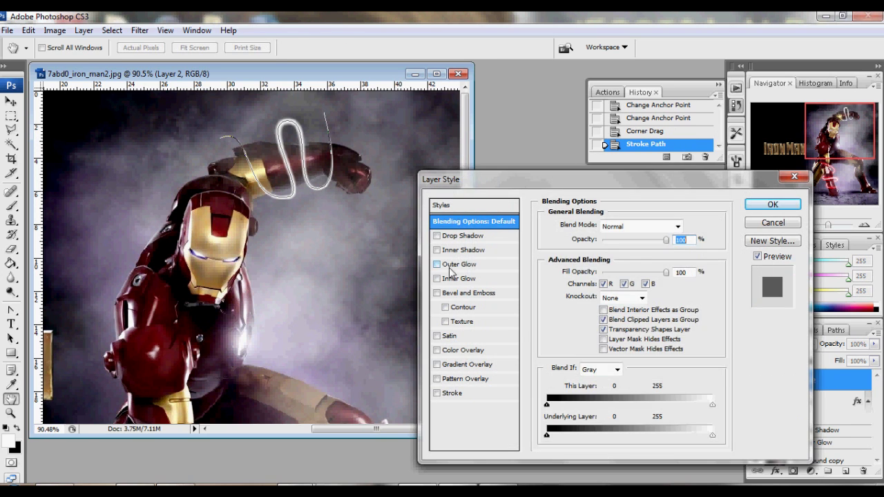
{"action": "left_click", "coordinate": [456, 264]}
{"action": "left_click", "coordinate": [556, 273]}
{"action": "left_click", "coordinate": [634, 185]}
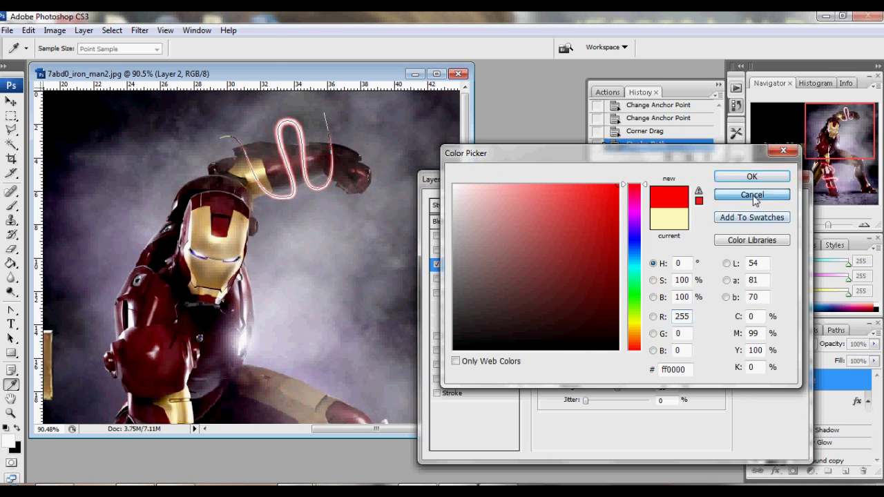
{"action": "left_click", "coordinate": [753, 194]}
{"action": "left_click", "coordinate": [776, 221]}
- Delete the work path outline, leaving only the white brushed stroke
{"action": "right_click", "coordinate": [326, 185]}
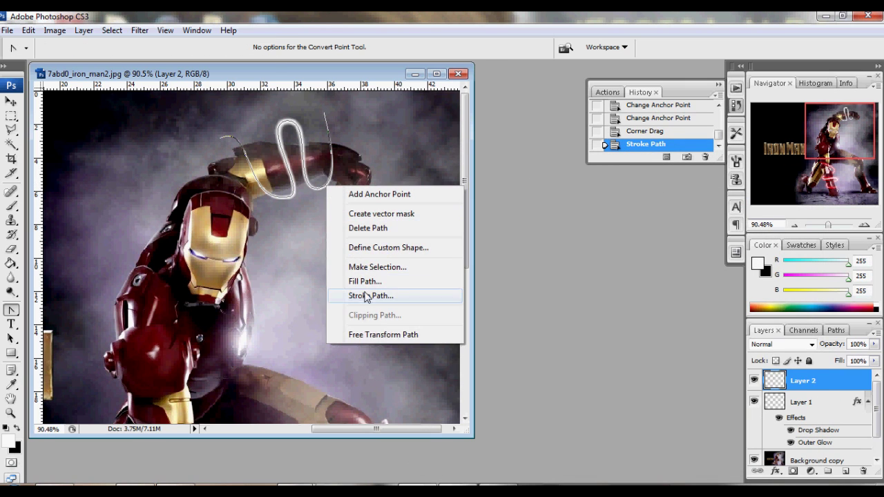
{"action": "left_click", "coordinate": [359, 229]}
{"action": "right_click", "coordinate": [306, 191]}
{"action": "left_click", "coordinate": [793, 382]}
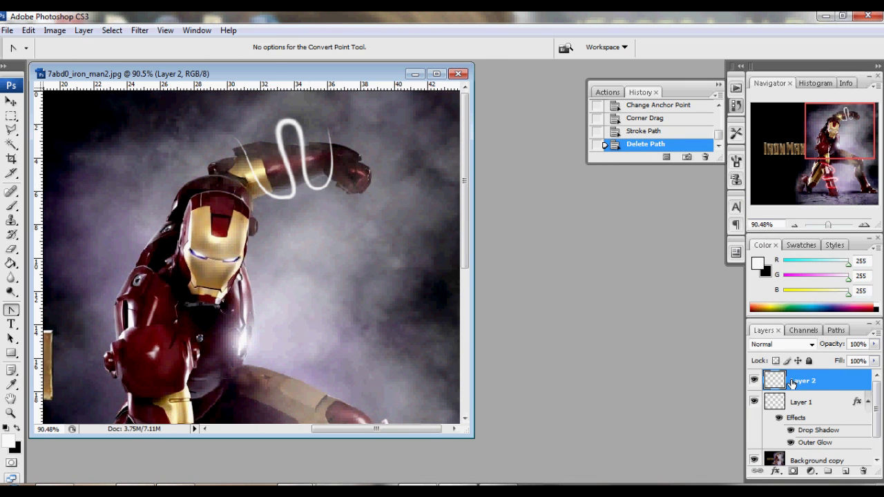
{"action": "double_click", "coordinate": [783, 383]}
- Enable a red Outer Glow on Layer 2 with wider spread and a curved contour
{"action": "left_click", "coordinate": [460, 250]}
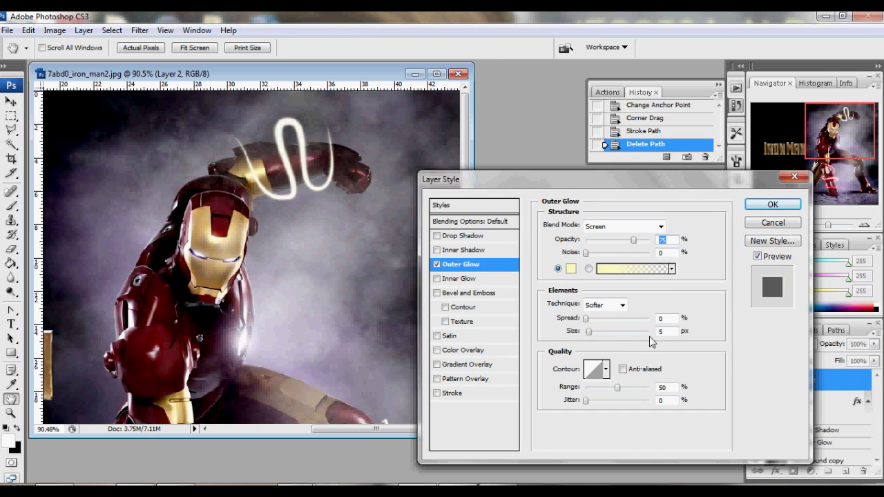
{"action": "left_click", "coordinate": [568, 269]}
{"action": "left_click", "coordinate": [635, 188]}
{"action": "left_click", "coordinate": [748, 178]}
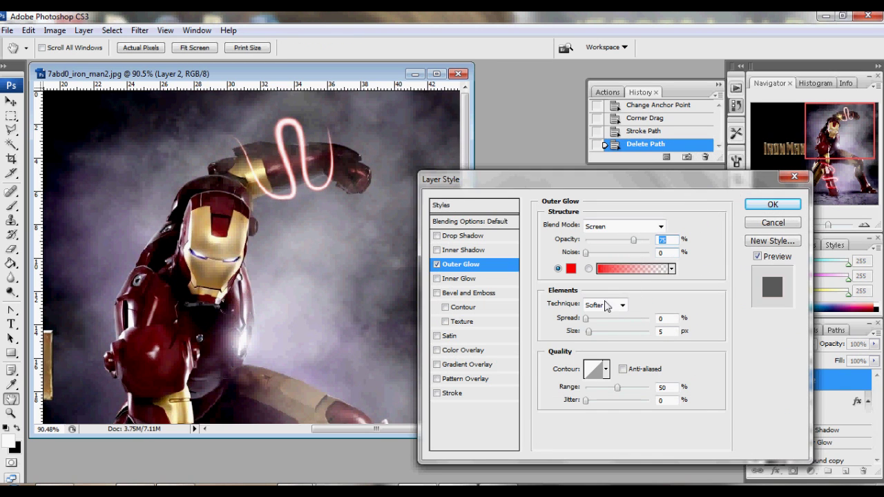
{"action": "left_click_drag", "start_coordinate": [597, 319], "coordinate": [593, 319]}
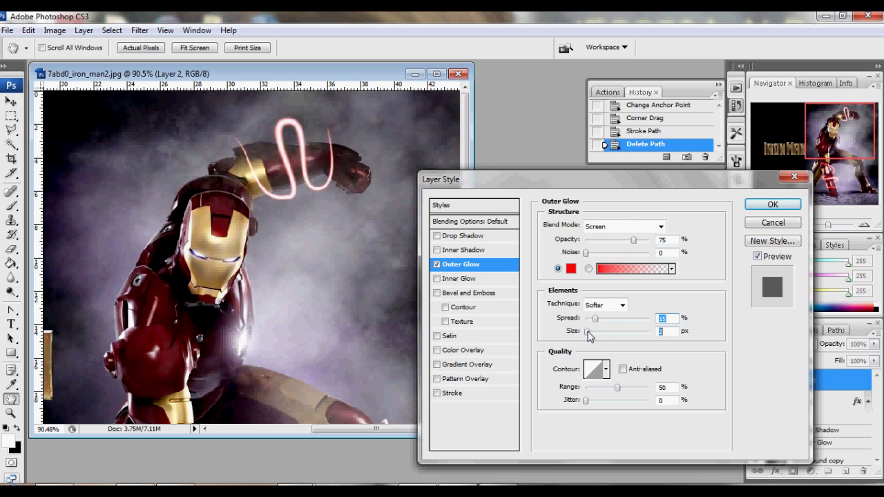
{"action": "left_click", "coordinate": [606, 369]}
{"action": "left_click", "coordinate": [534, 300]}
{"action": "double_click", "coordinate": [536, 307]}
- Add a Drop Shadow at 8% opacity and apply the layer styles
{"action": "left_click", "coordinate": [463, 236]}
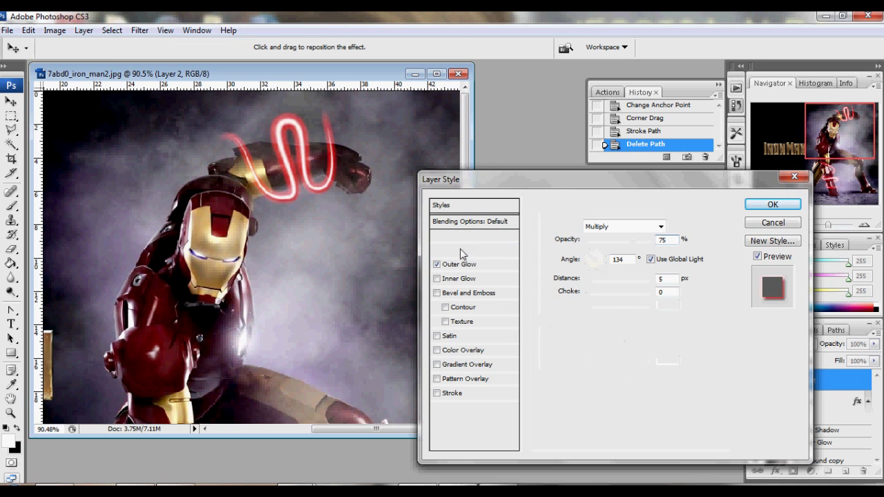
{"action": "left_click", "coordinate": [437, 236]}
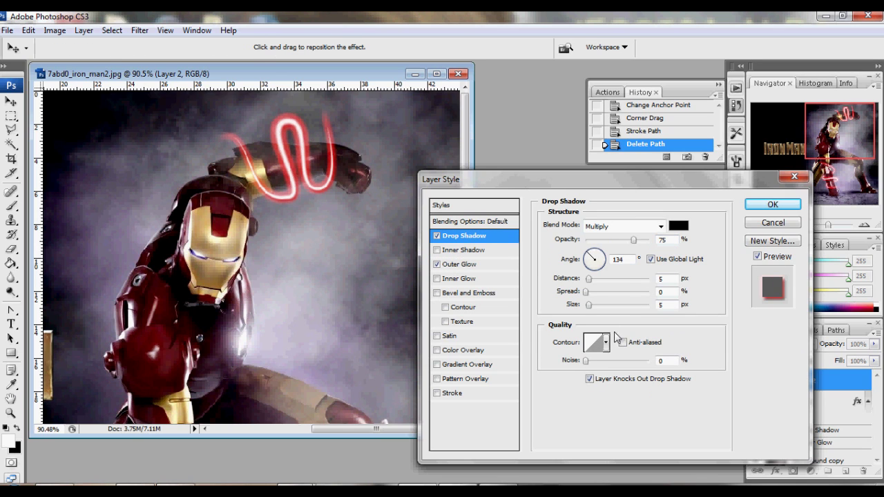
{"action": "left_click_drag", "start_coordinate": [611, 241], "coordinate": [590, 239]}
{"action": "left_click", "coordinate": [624, 227]}
{"action": "left_click", "coordinate": [606, 343]}
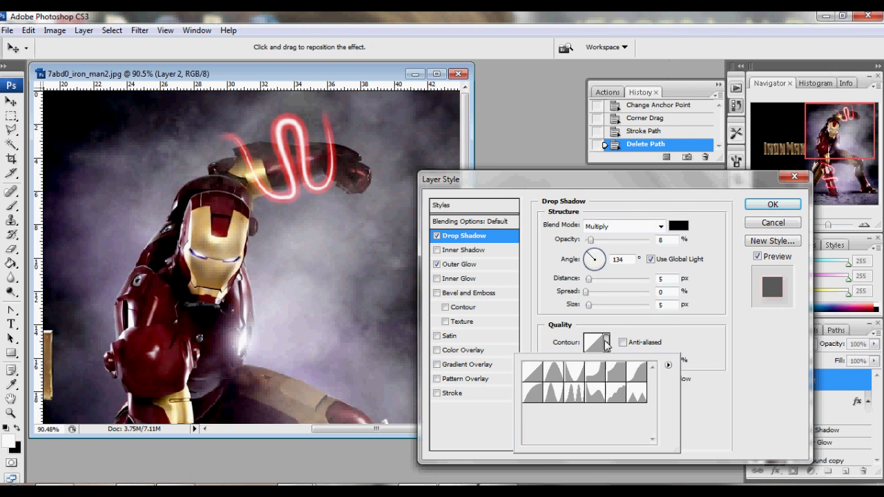
{"action": "left_click", "coordinate": [772, 204]}
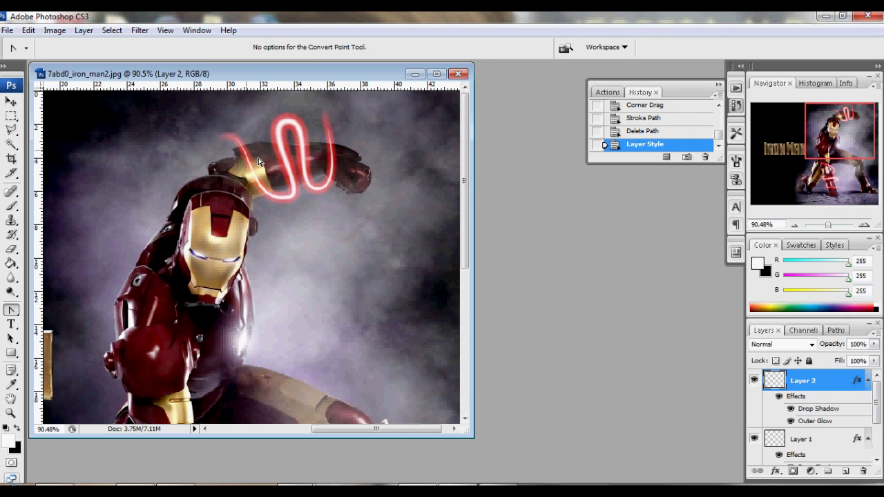
{"action": "left_click_drag", "start_coordinate": [828, 225], "coordinate": [838, 225]}
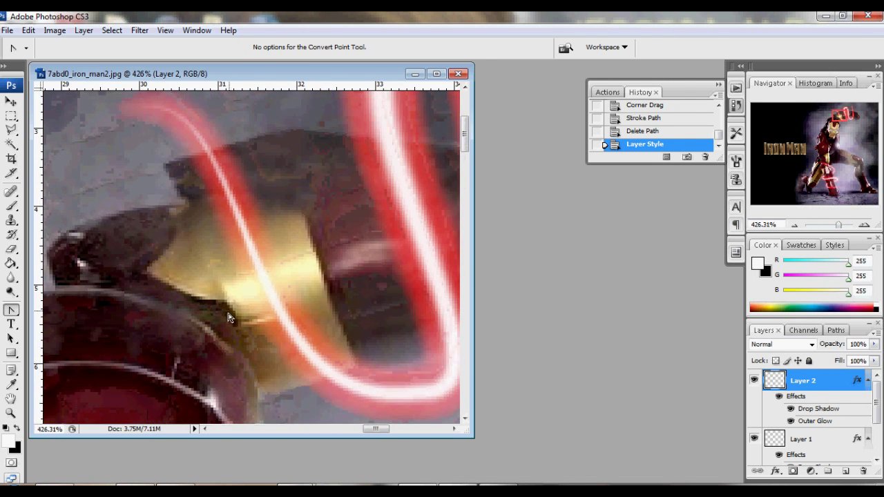
- Erase the glow segments behind the arm, shoulder plate and forearm with the Eraser
{"action": "scroll", "coordinate": [133, 327], "scroll_direction": "up", "scroll_amount": 1}
{"action": "key", "text": "e"}
{"action": "mouse_move", "coordinate": [264, 270]}
{"action": "left_mouse_down"}
{"action": "mouse_move", "coordinate": [301, 364]}
{"action": "mouse_move", "coordinate": [325, 377]}
{"action": "left_mouse_up"}
{"action": "left_click_drag", "start_coordinate": [318, 366], "coordinate": [329, 374]}
{"action": "mouse_move", "coordinate": [248, 266]}
{"action": "left_mouse_down"}
{"action": "mouse_move", "coordinate": [228, 214]}
{"action": "mouse_move", "coordinate": [252, 271]}
{"action": "left_mouse_up"}
{"action": "left_click_drag", "start_coordinate": [217, 194], "coordinate": [213, 210]}
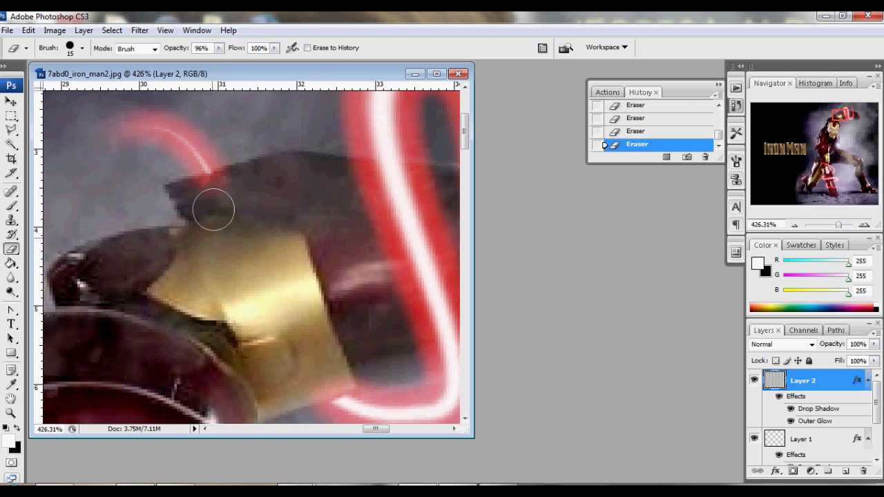
{"action": "left_click_drag", "start_coordinate": [375, 428], "coordinate": [391, 428]}
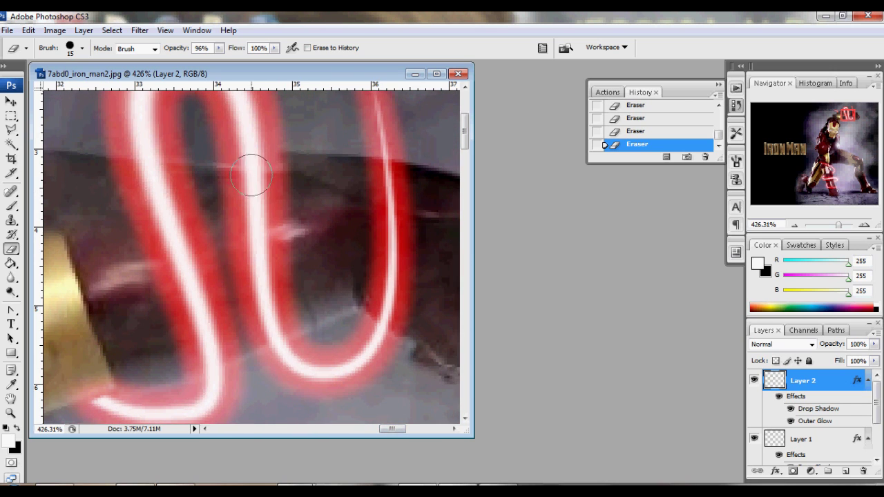
{"action": "mouse_move", "coordinate": [251, 186]}
{"action": "left_mouse_down"}
{"action": "mouse_move", "coordinate": [233, 188]}
{"action": "mouse_move", "coordinate": [273, 210]}
{"action": "mouse_move", "coordinate": [269, 246]}
{"action": "mouse_move", "coordinate": [248, 250]}
{"action": "mouse_move", "coordinate": [269, 304]}
{"action": "mouse_move", "coordinate": [263, 310]}
{"action": "mouse_move", "coordinate": [280, 335]}
{"action": "left_mouse_up"}
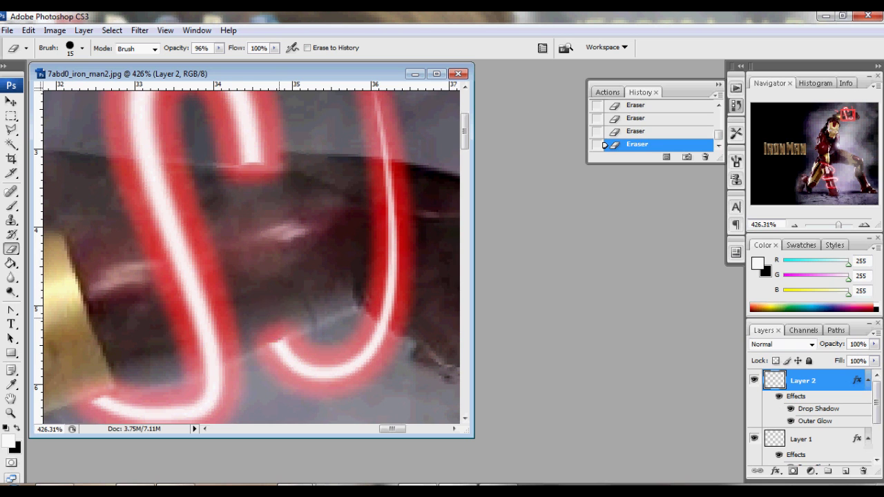
- Zoom out with the Navigator to view the whole image
{"action": "scroll", "coordinate": [298, 299], "scroll_direction": "up", "scroll_amount": 2}
{"action": "scroll", "coordinate": [298, 299], "scroll_direction": "down", "scroll_amount": 3}
{"action": "scroll", "coordinate": [294, 300], "scroll_direction": "down", "scroll_amount": 3}
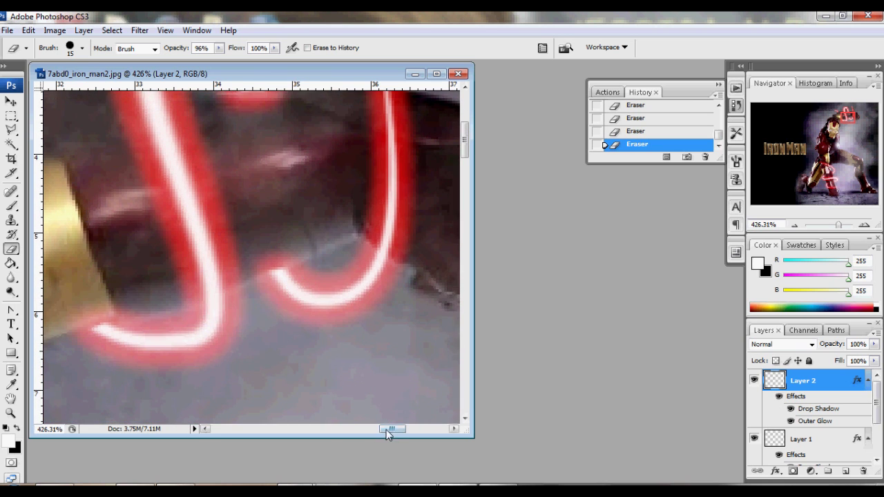
{"action": "left_click_drag", "start_coordinate": [391, 429], "coordinate": [358, 428]}
{"action": "left_click", "coordinate": [841, 118]}
{"action": "left_click_drag", "start_coordinate": [839, 225], "coordinate": [828, 229]}
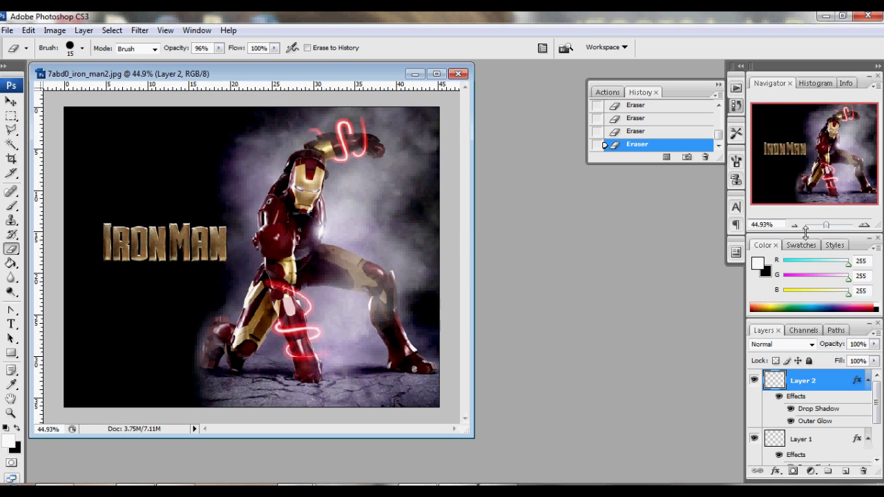